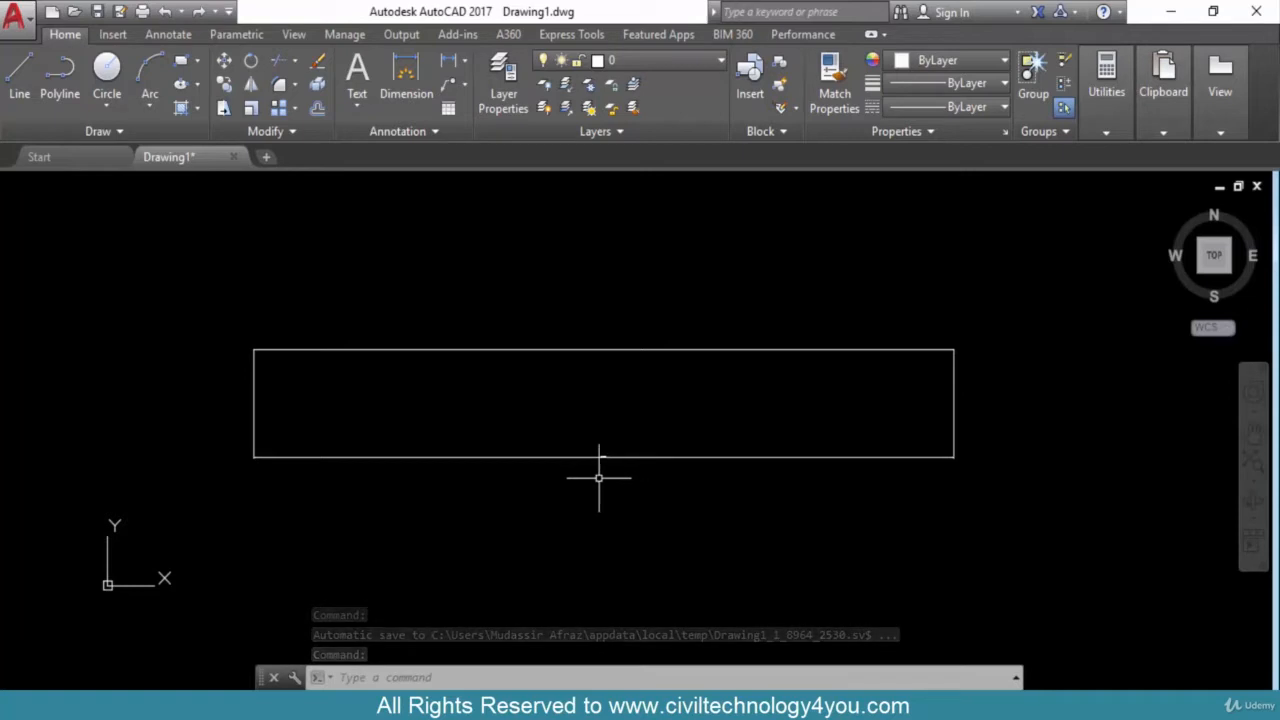
Examine the size of the dimension text along the rectangle's bottom edge, both close up and with the whole rectangle in view.
left_click(559, 406)
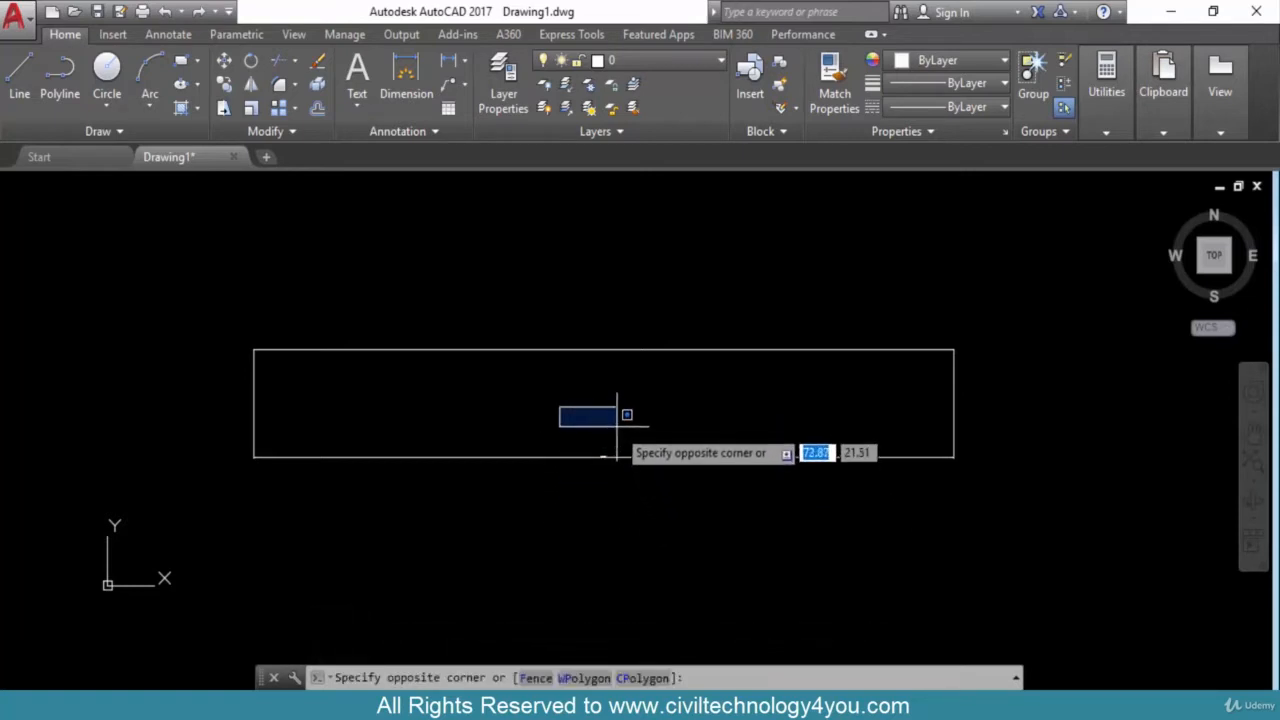
left_click(614, 424)
scroll(588, 452, "up", 2)
scroll(632, 467, "up", 5)
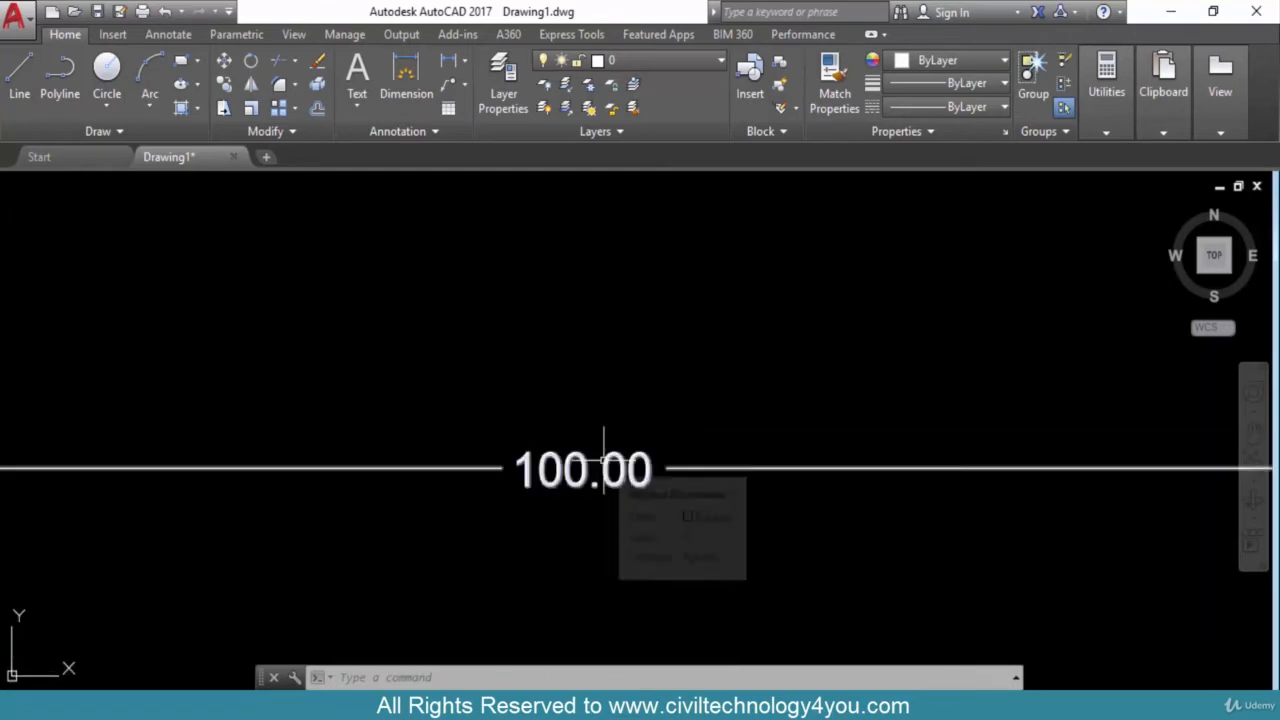
scroll(603, 462, "down", 1)
scroll(603, 462, "down", 4)
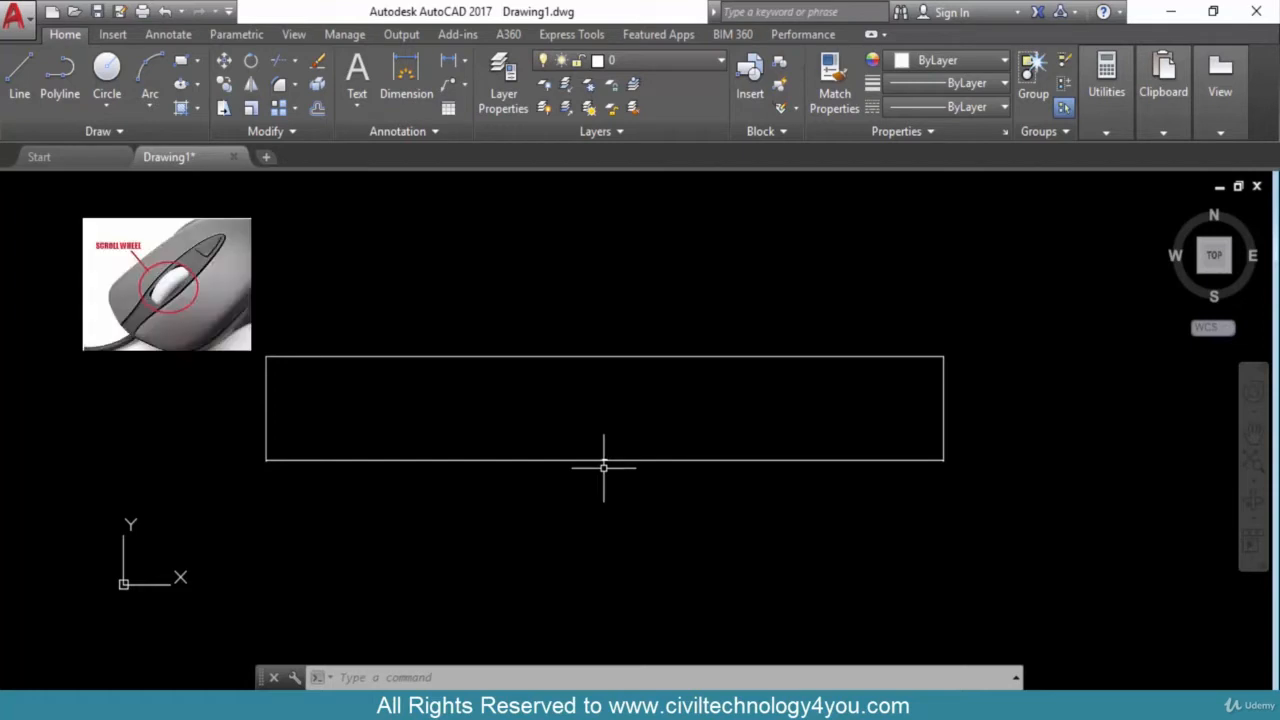
scroll(603, 462, "up", 4)
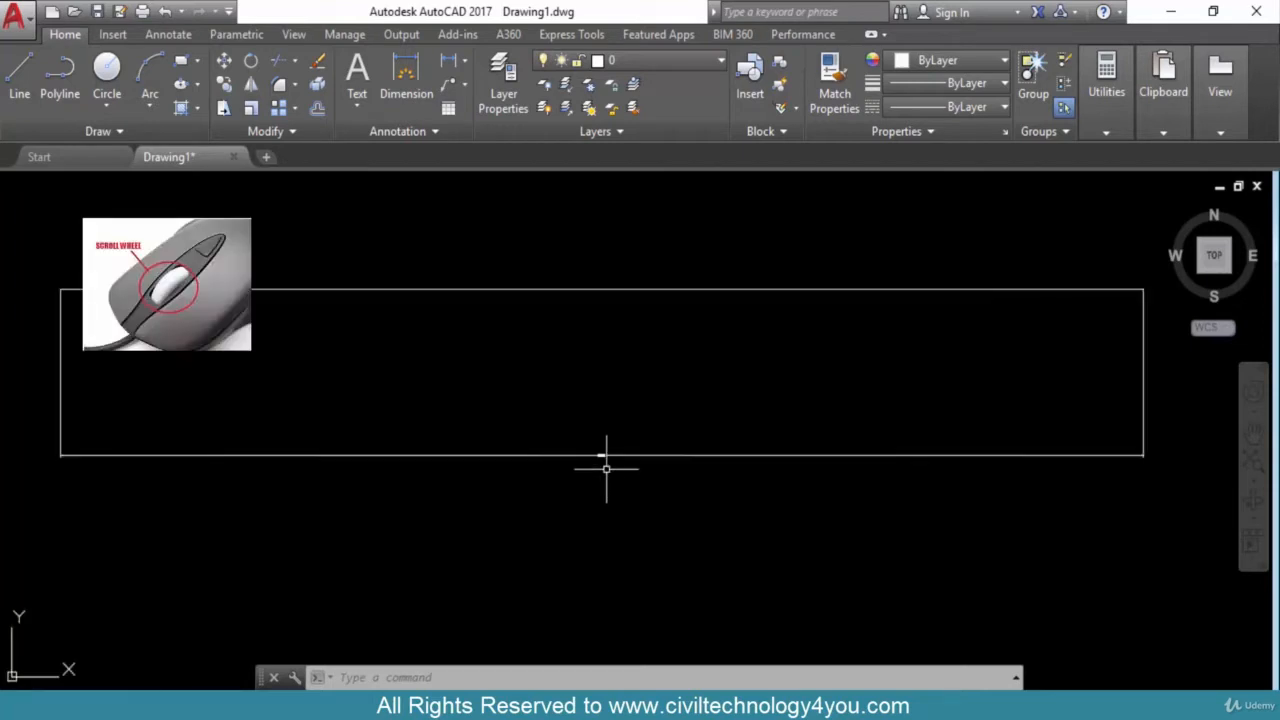
scroll(601, 470, "up", 2)
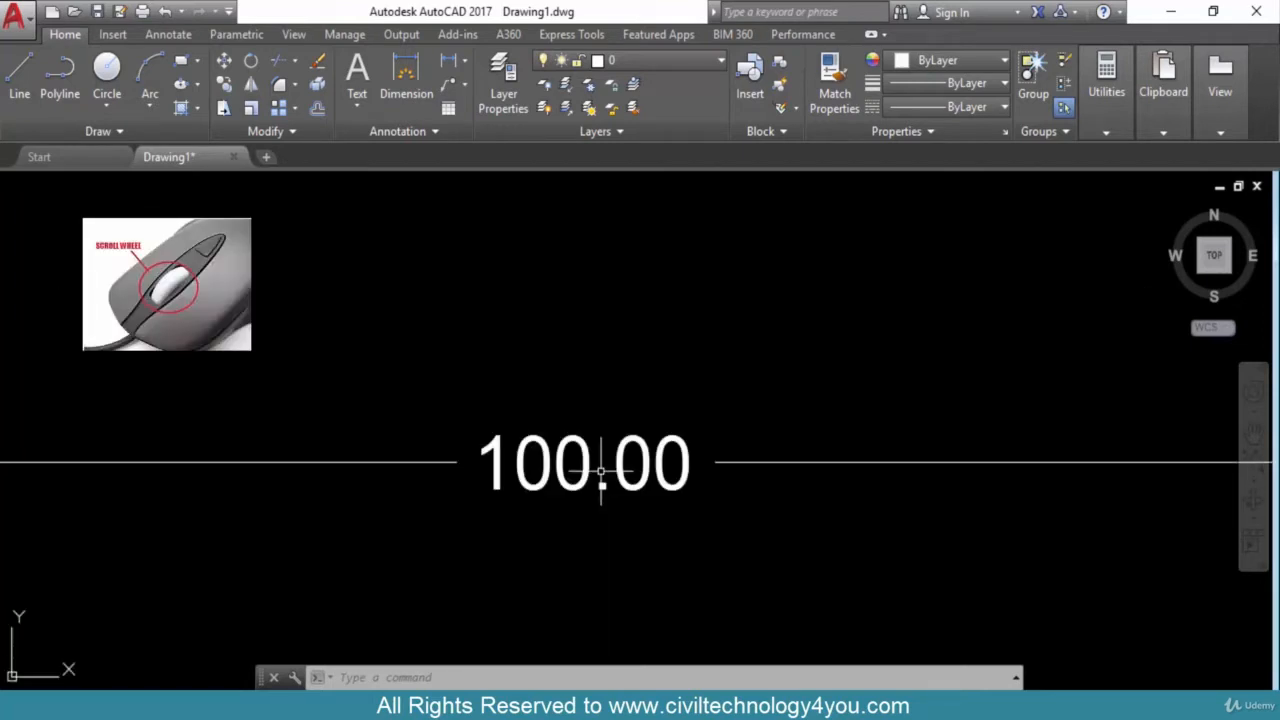
scroll(601, 470, "down", 5)
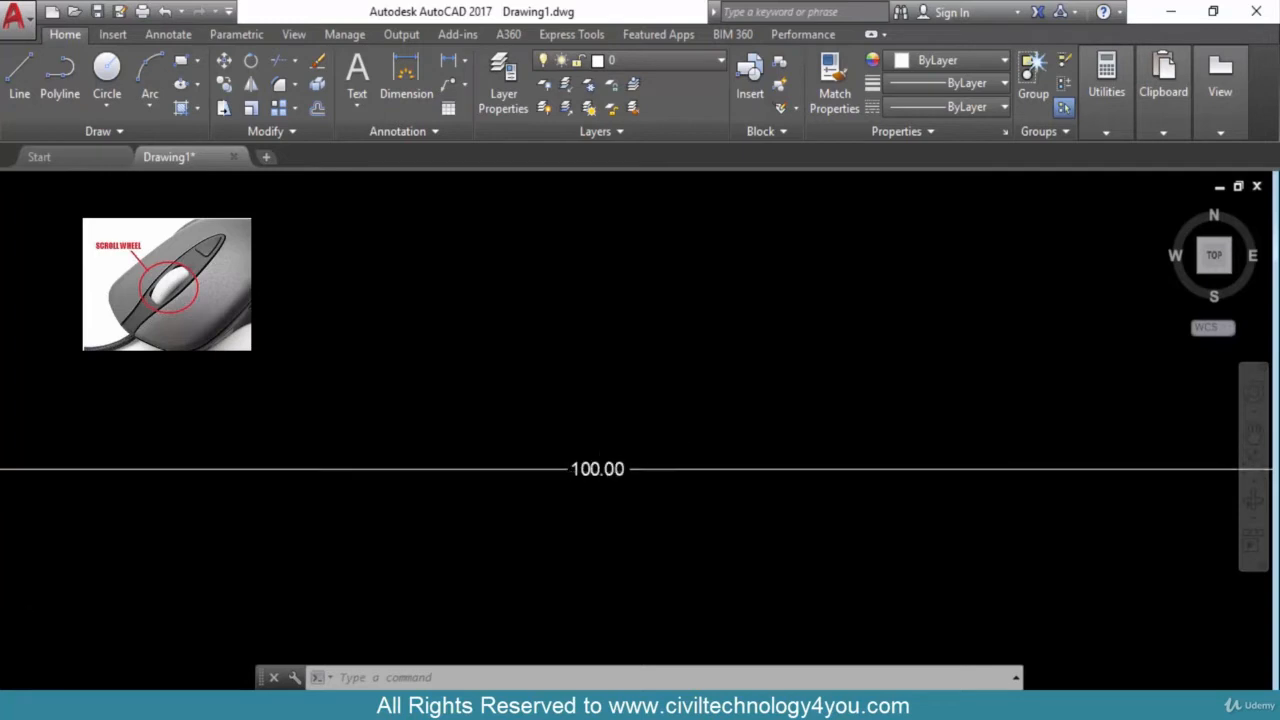
scroll(601, 470, "down", 2)
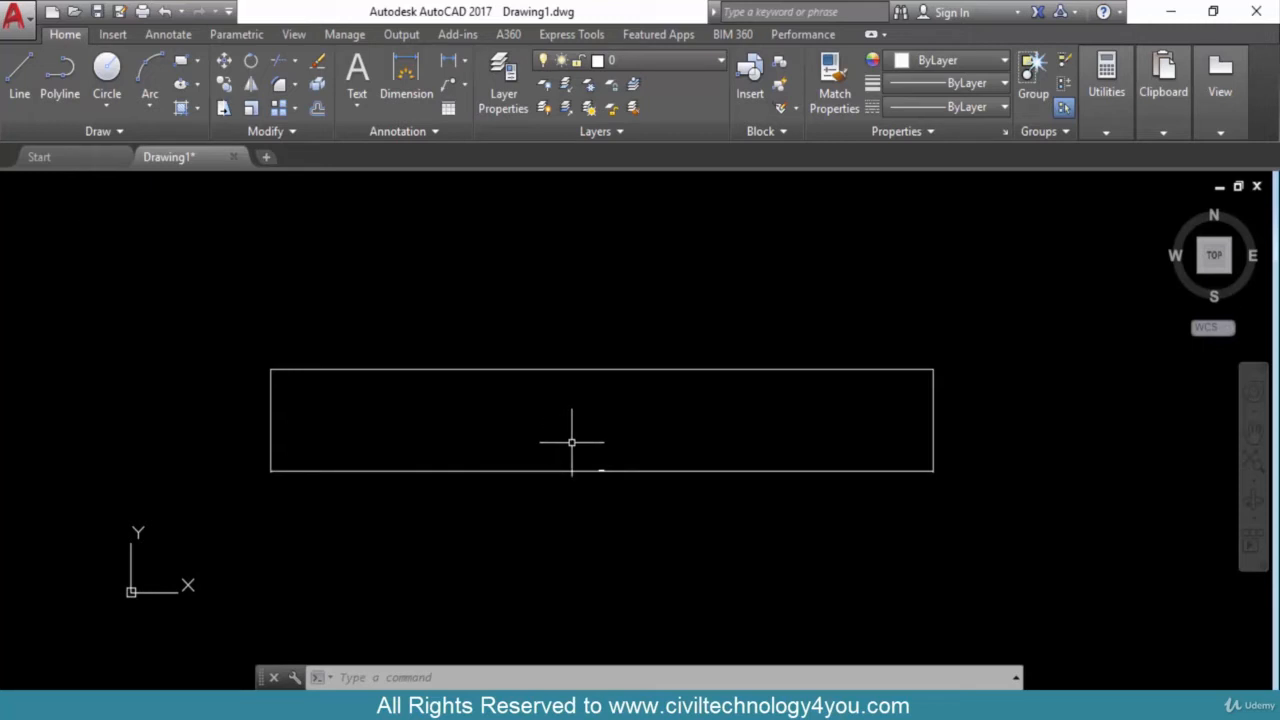
Modify the Standard dimension style to a text height of 3 and set it as the current style.
type("D")
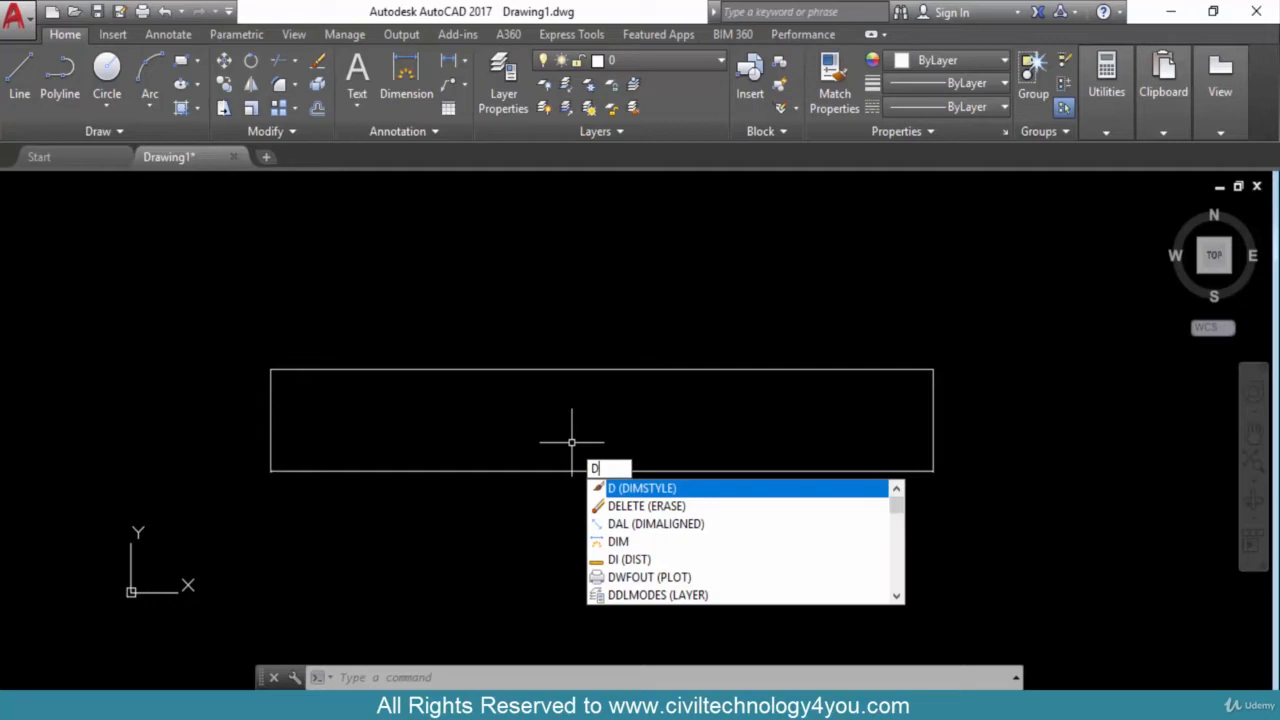
left_click(648, 489)
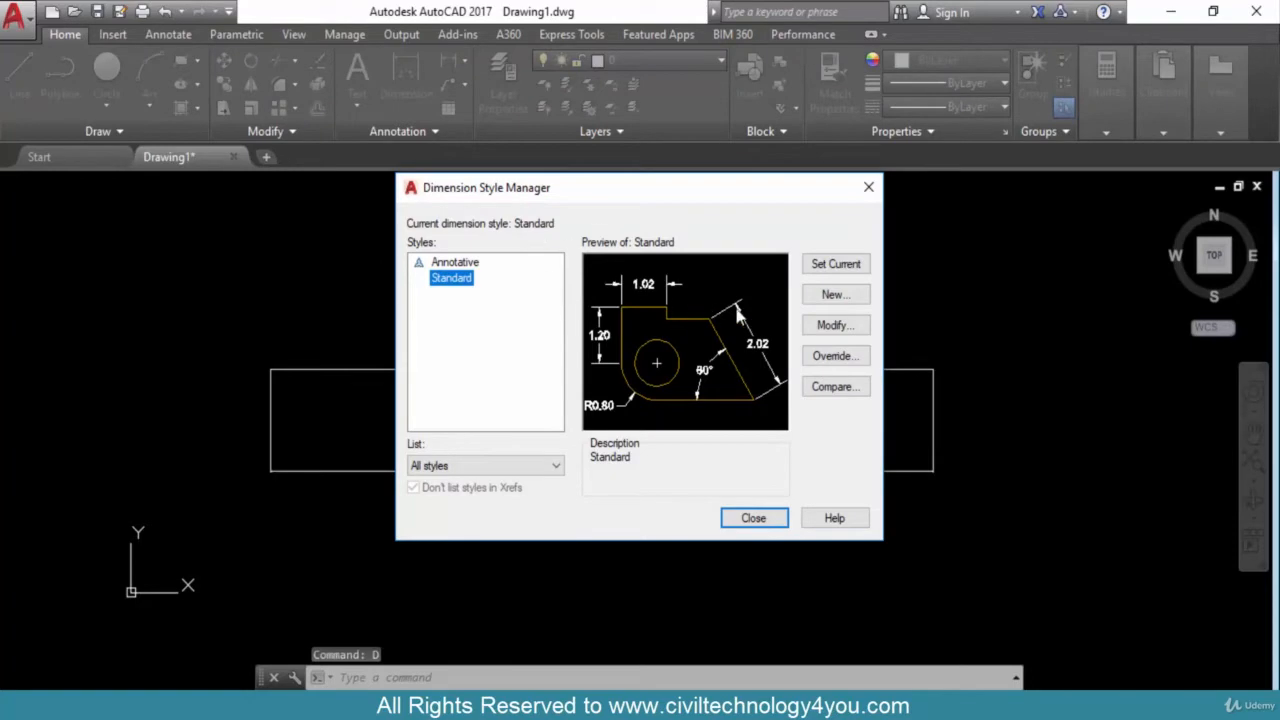
left_click(838, 334)
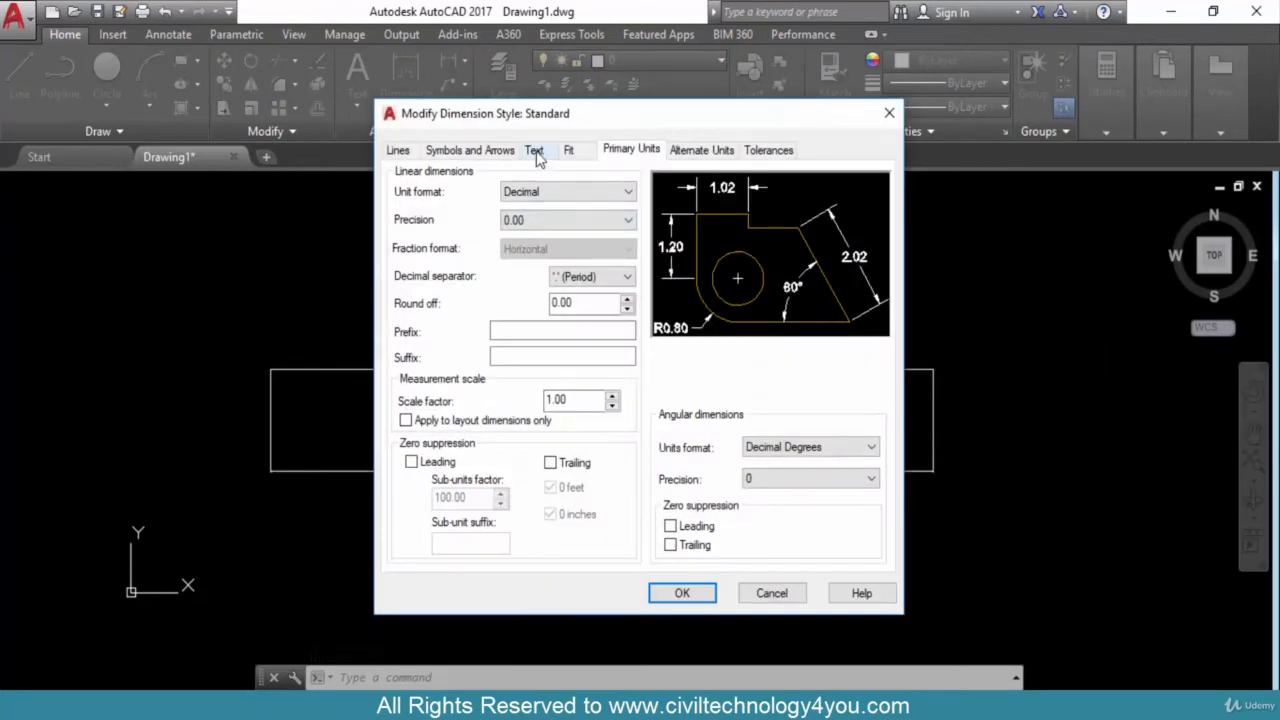
left_click(536, 152)
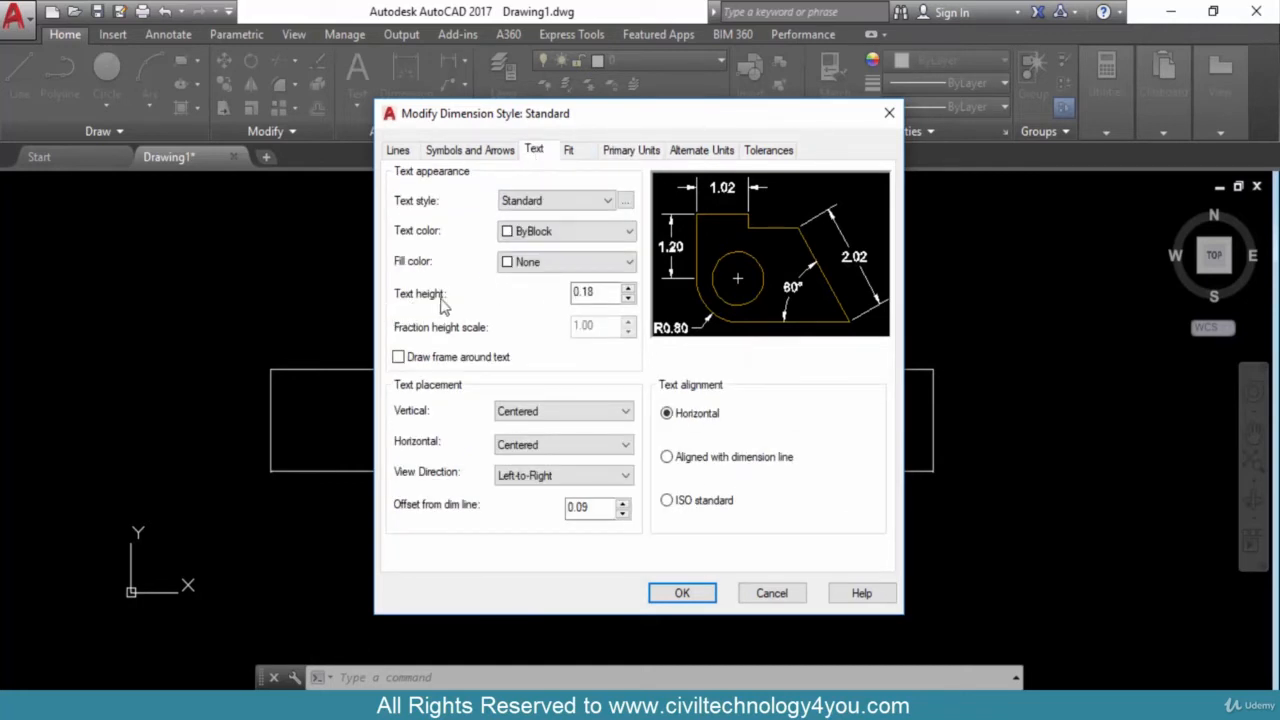
left_click(603, 298)
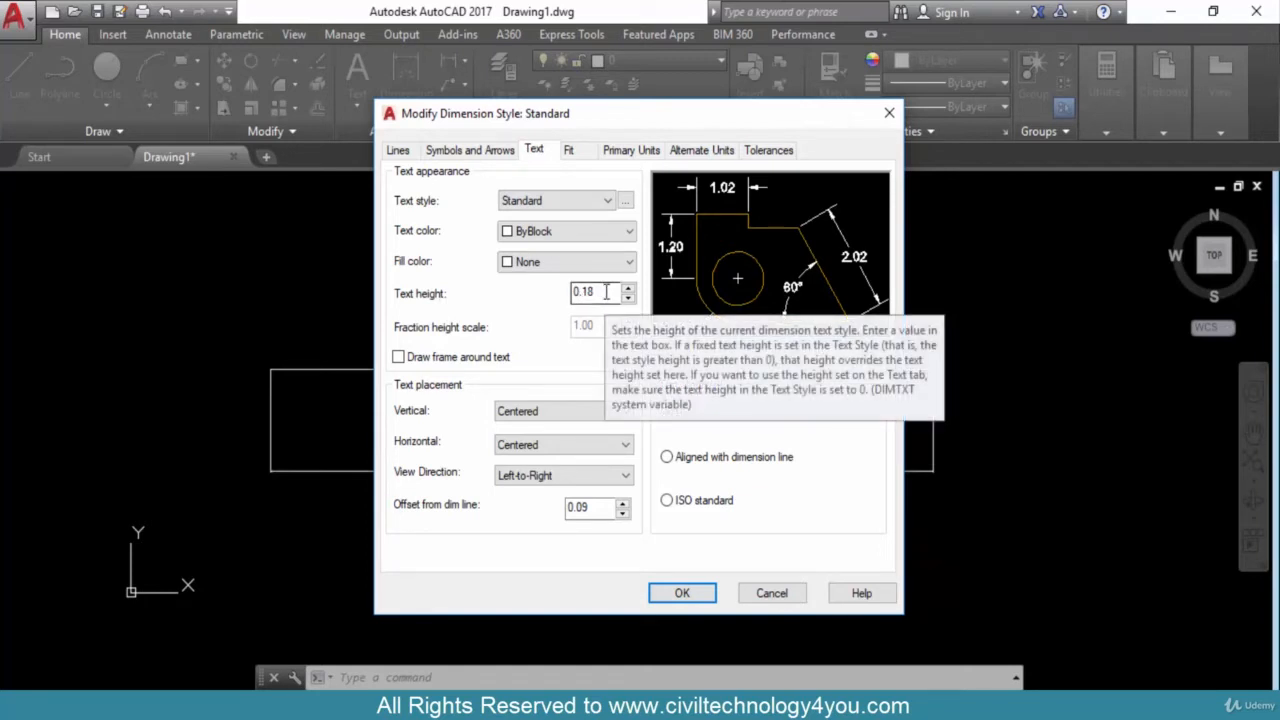
left_click_drag(608, 290, 545, 285)
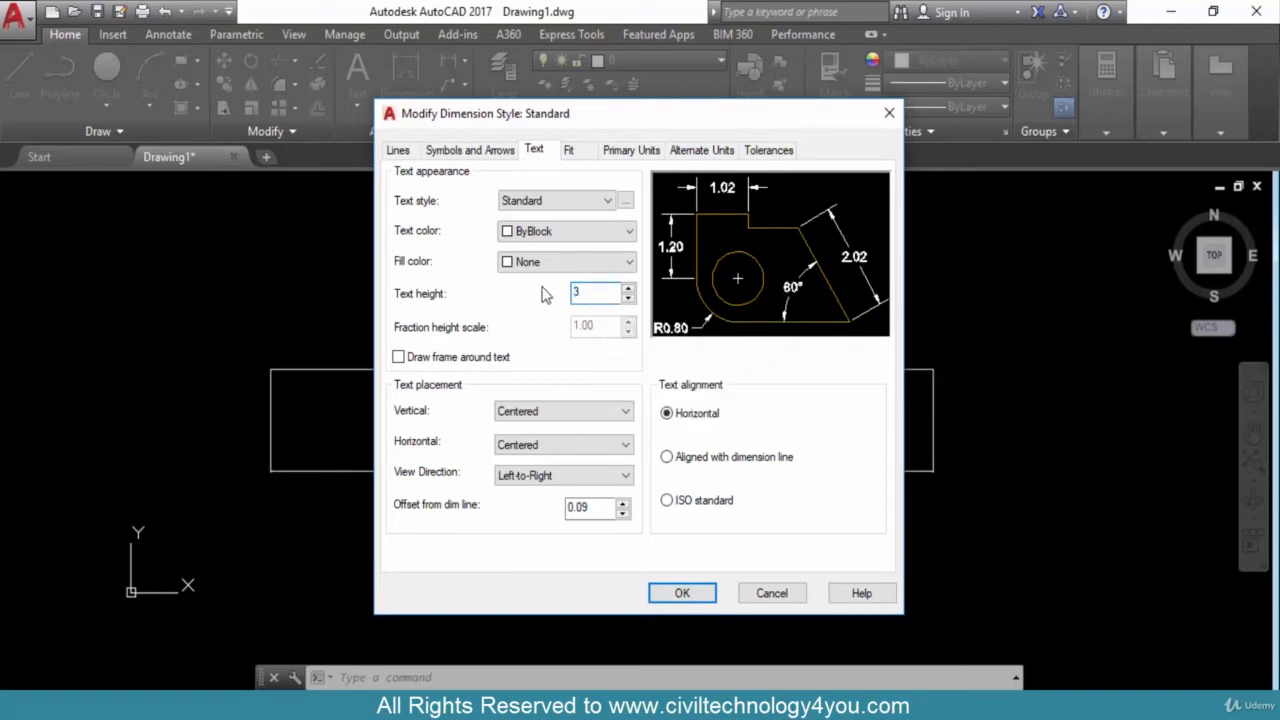
key("Return")
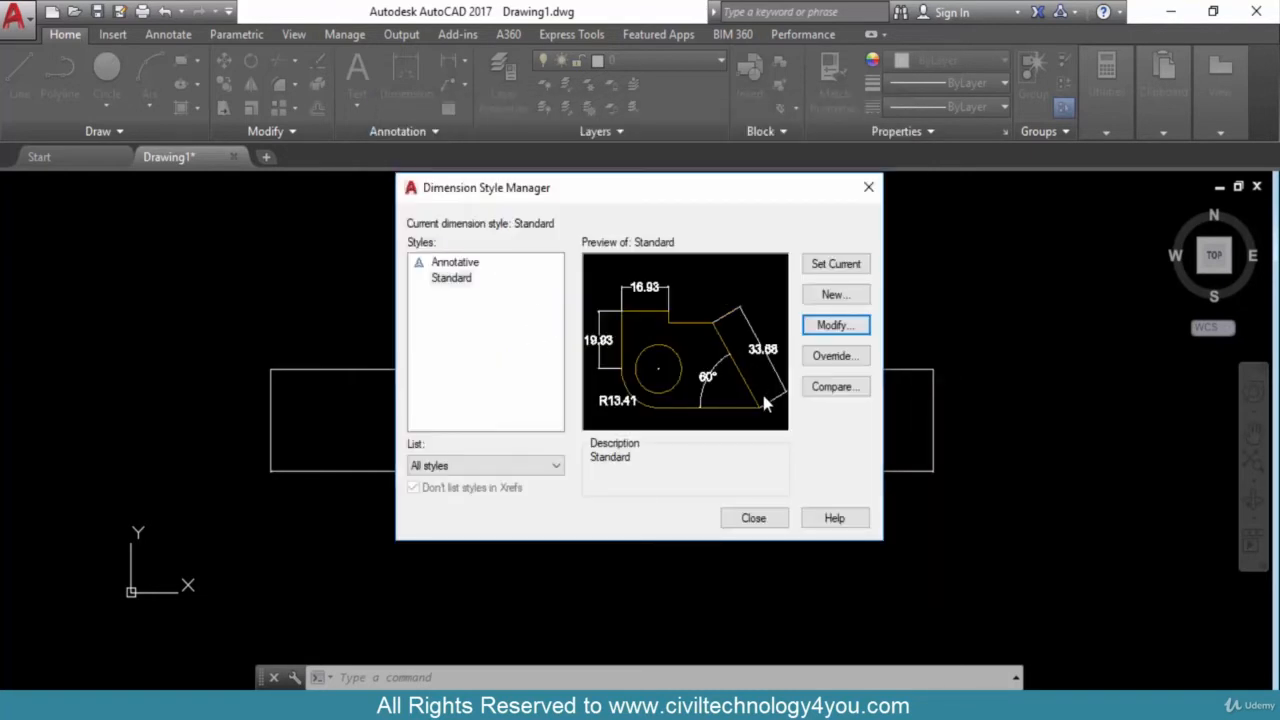
left_click(836, 266)
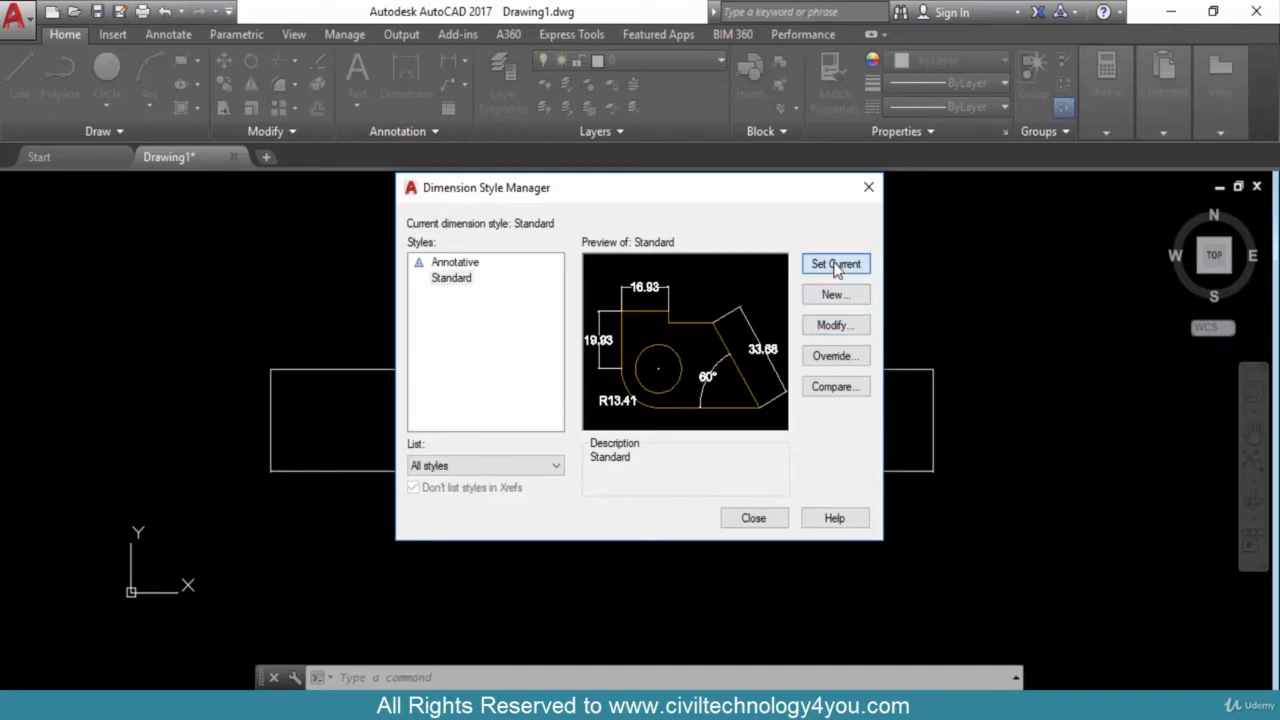
left_click(759, 523)
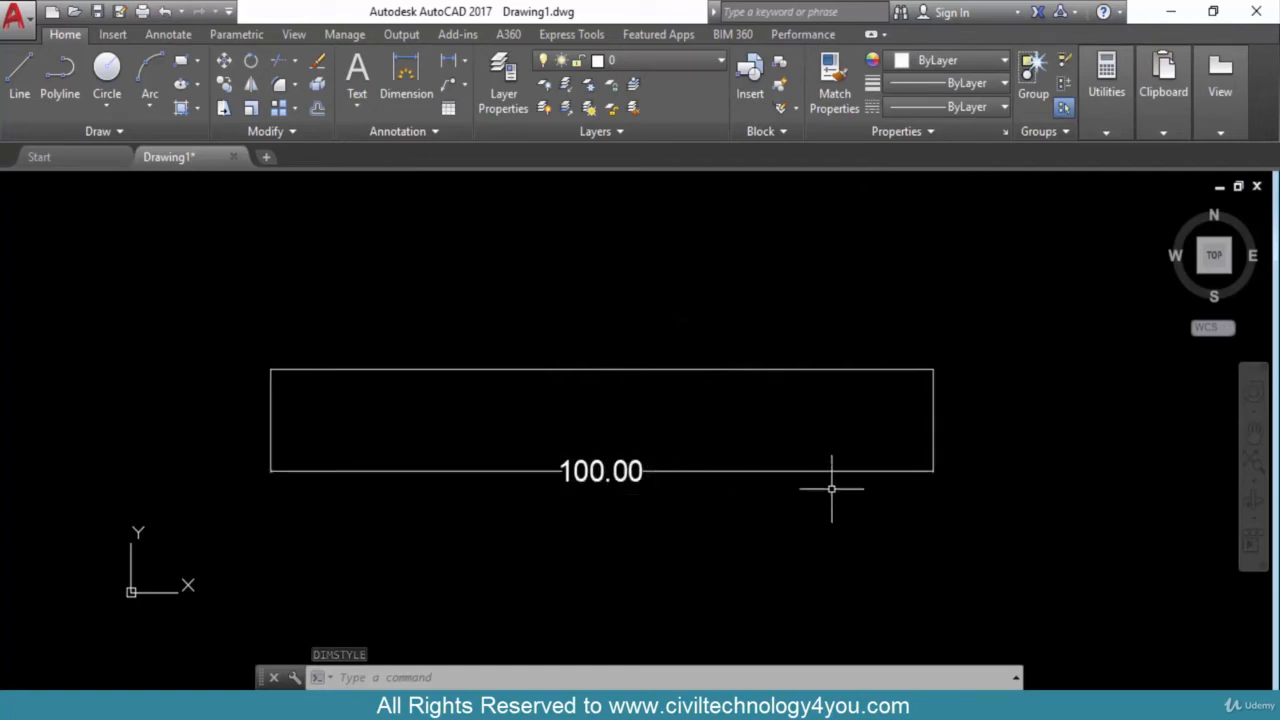
Set the Standard dimension style's arrow size to 3 and make the style current again.
scroll(931, 477, "up", 5)
scroll(915, 445, "up", 1)
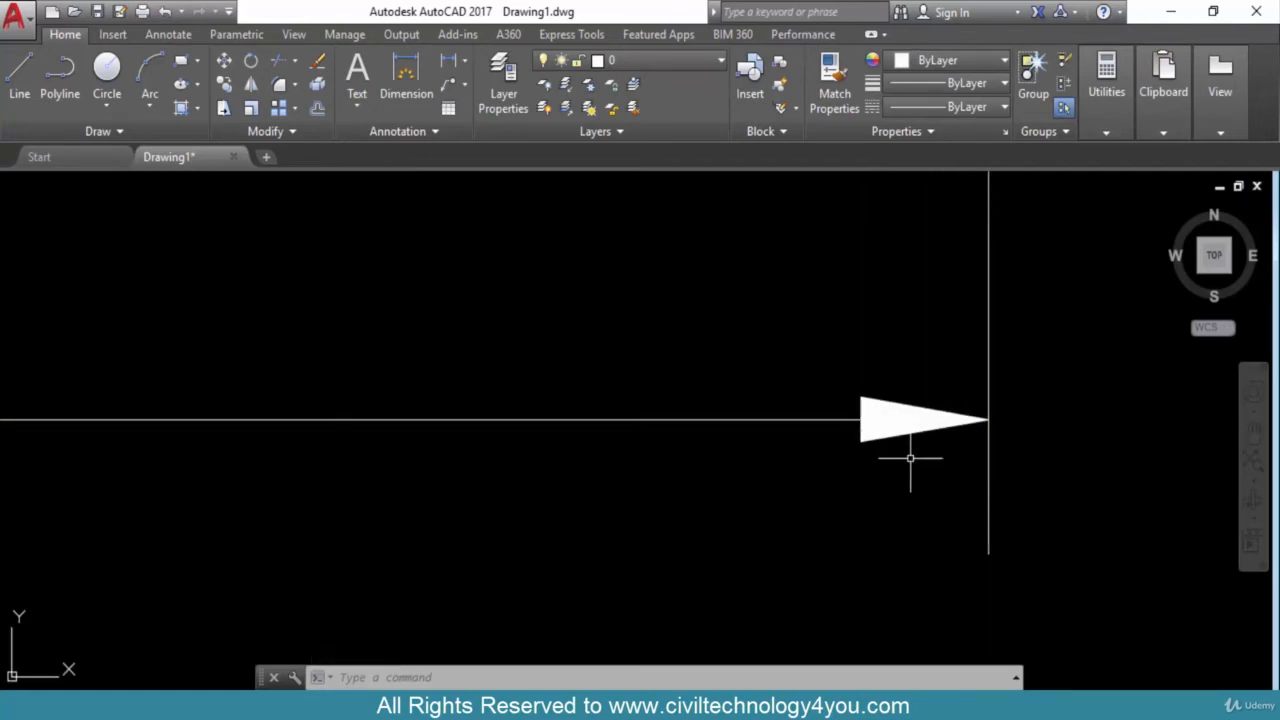
scroll(880, 455, "down", 6)
middle_click_drag(835, 469, 909, 452)
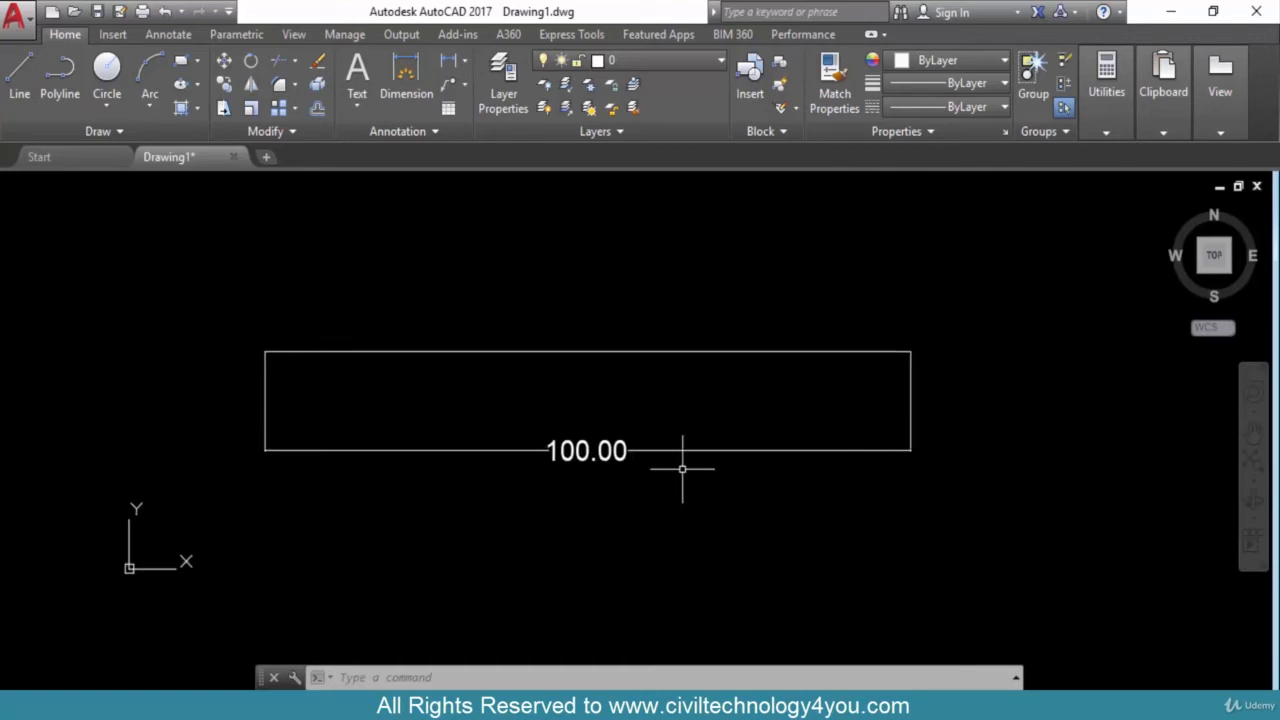
type("d")
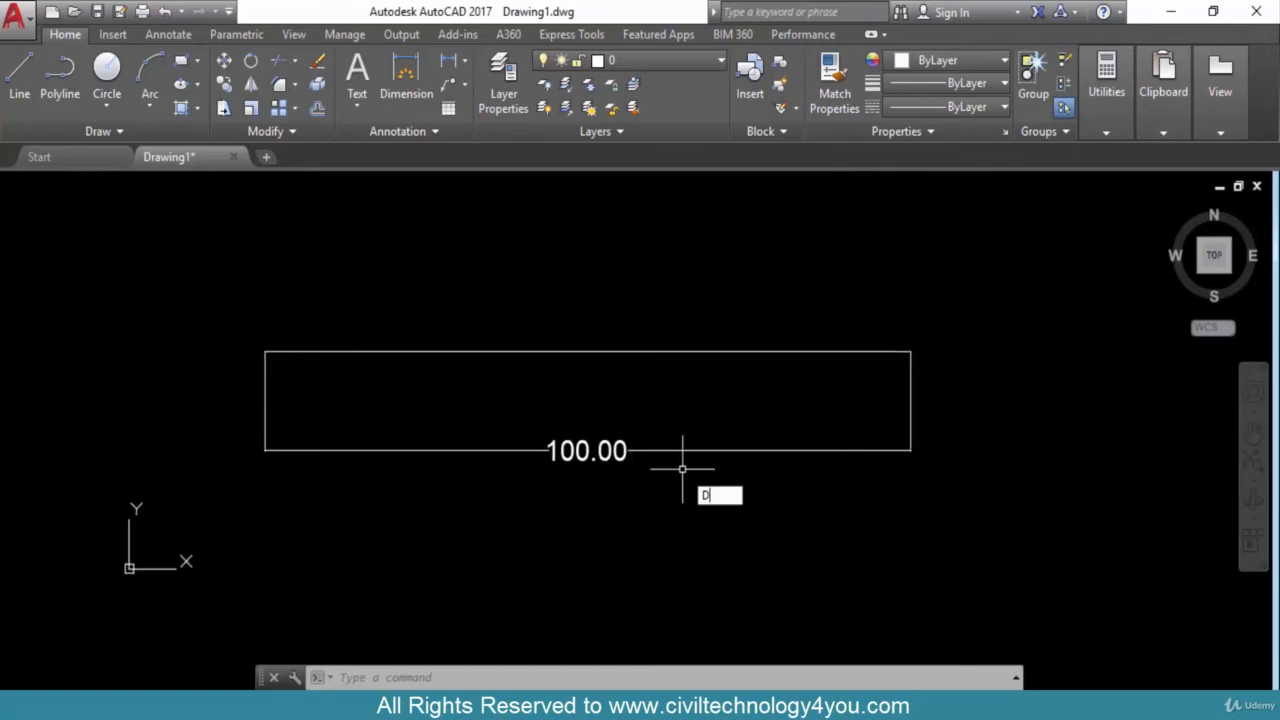
key("Return")
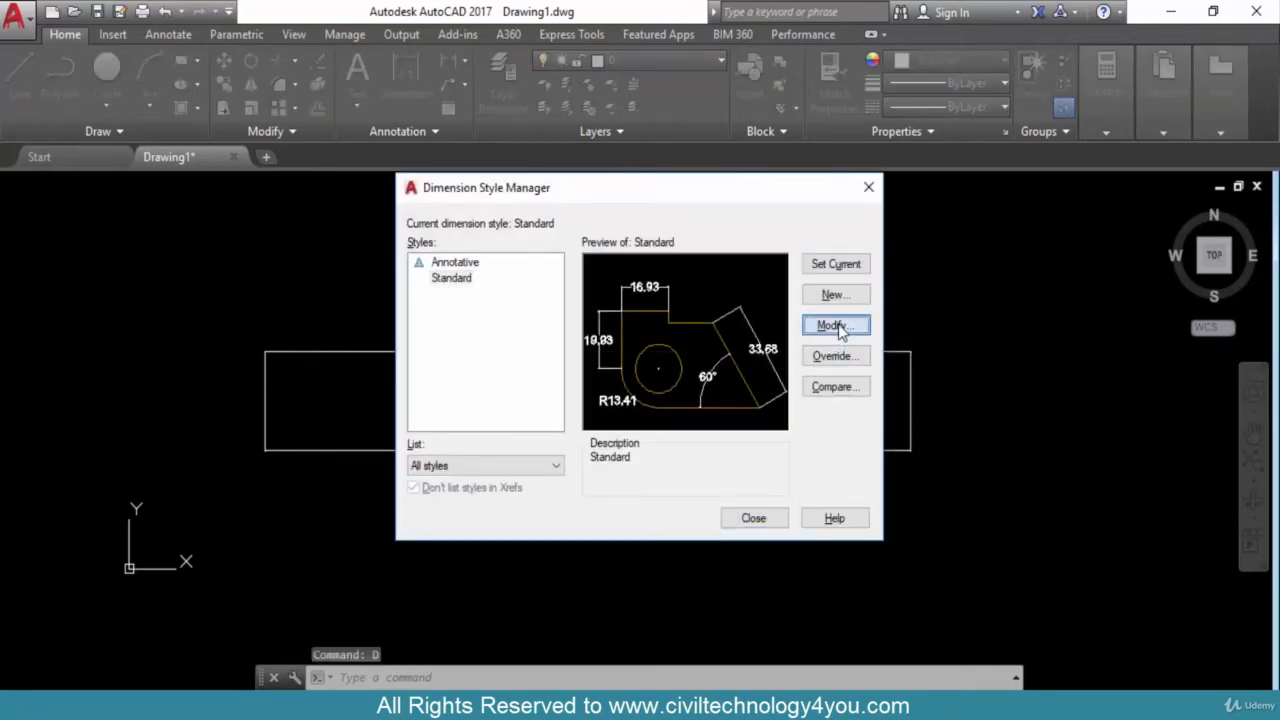
left_click(831, 325)
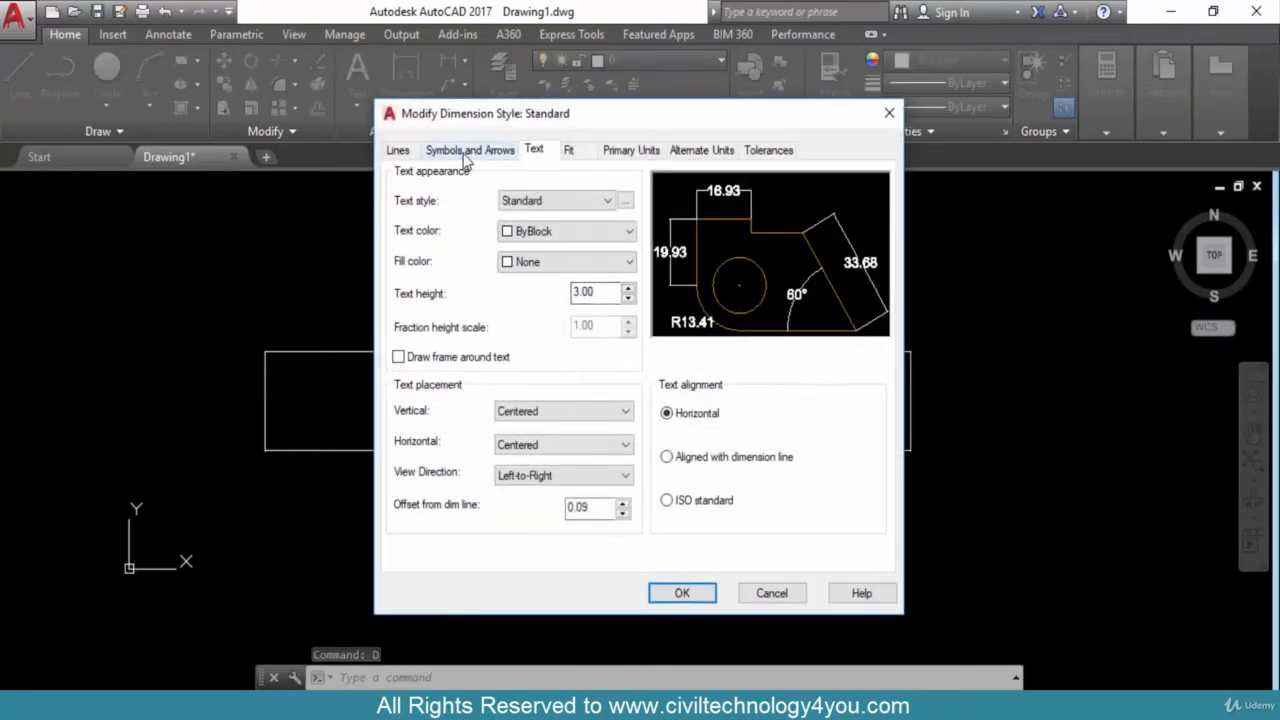
left_click(469, 152)
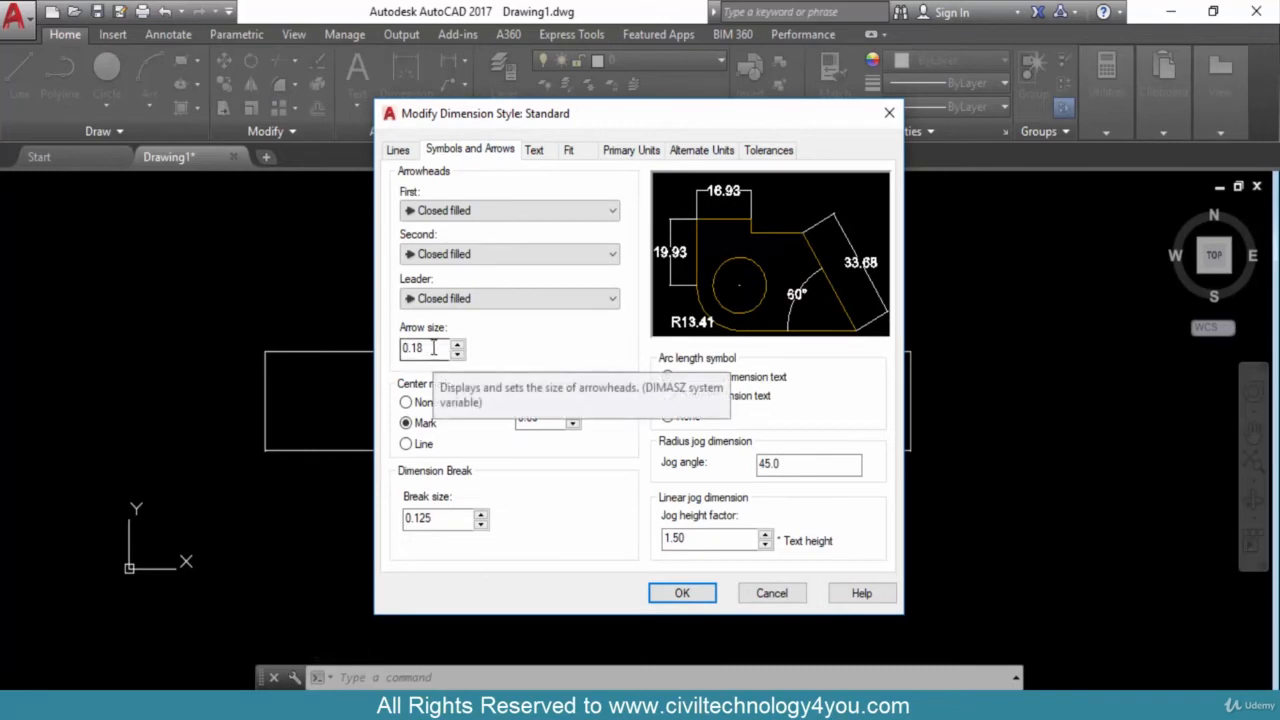
left_click_drag(433, 347, 395, 346)
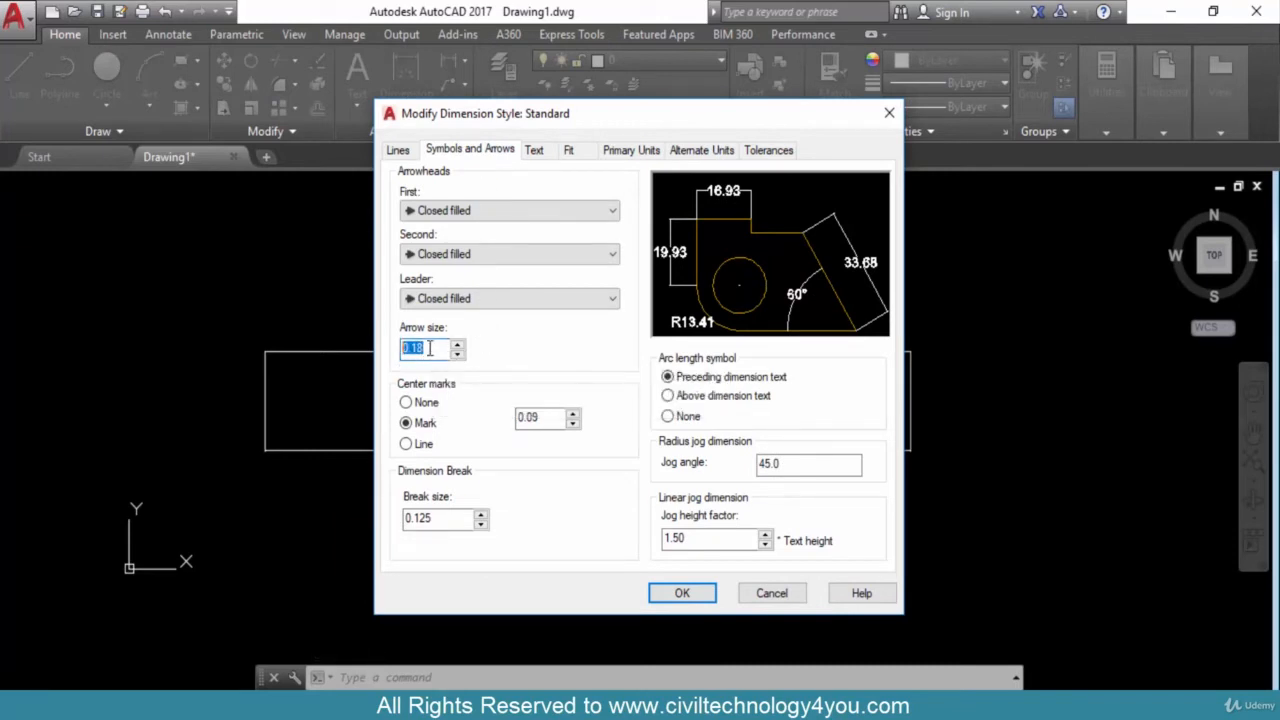
type("3")
left_click(681, 593)
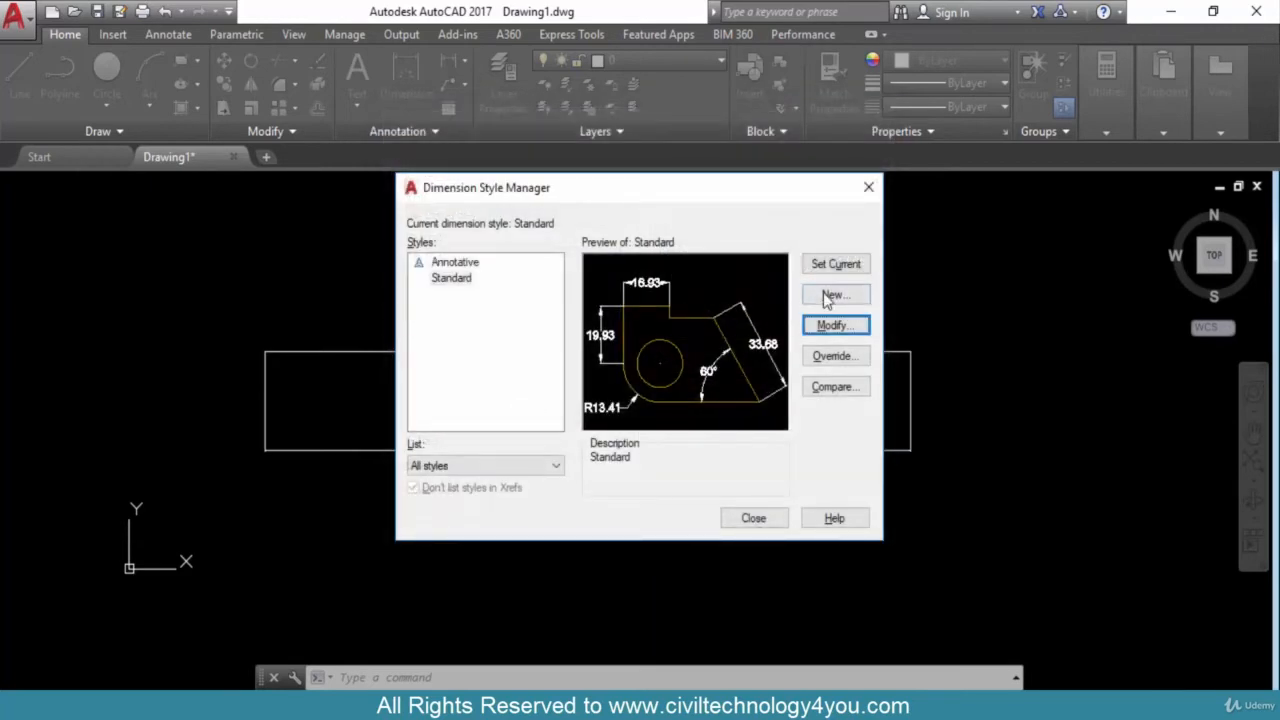
left_click(840, 268)
left_click(753, 518)
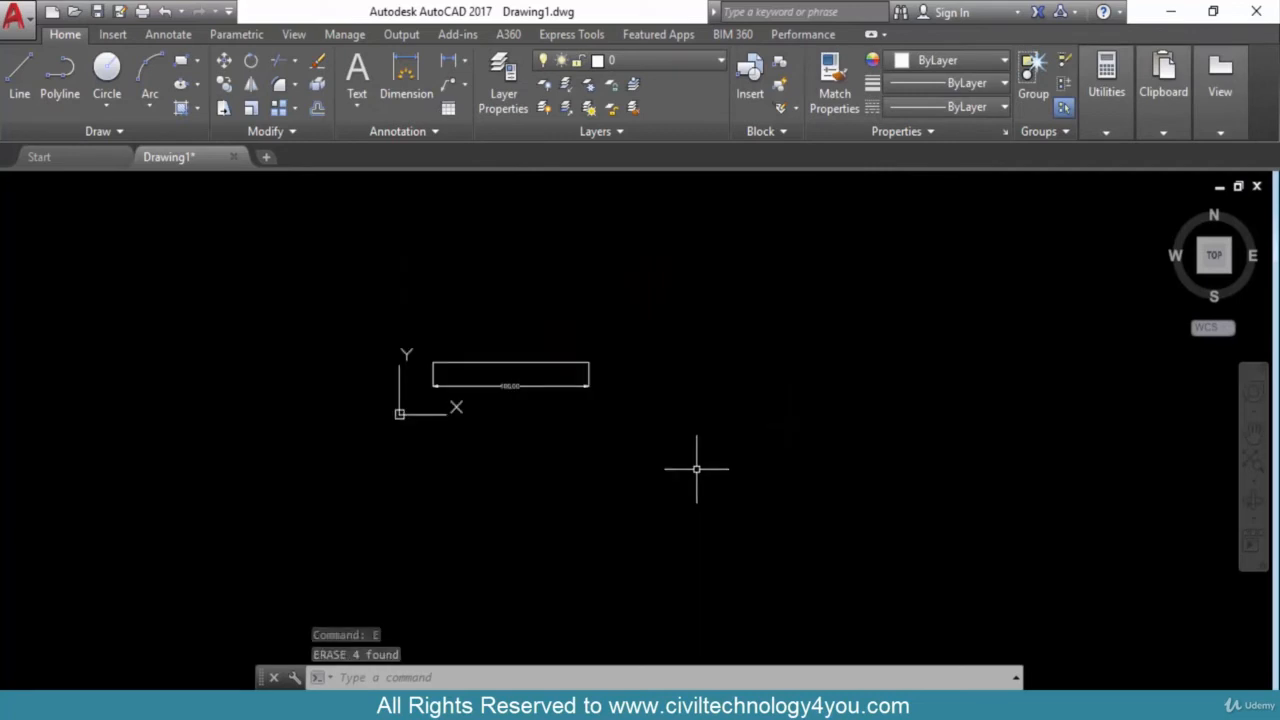
Draw a closed 30 by 20 rectangle from four lines in the empty area below and right of the dimensioned rectangle.
middle_click_drag(636, 491, 620, 493)
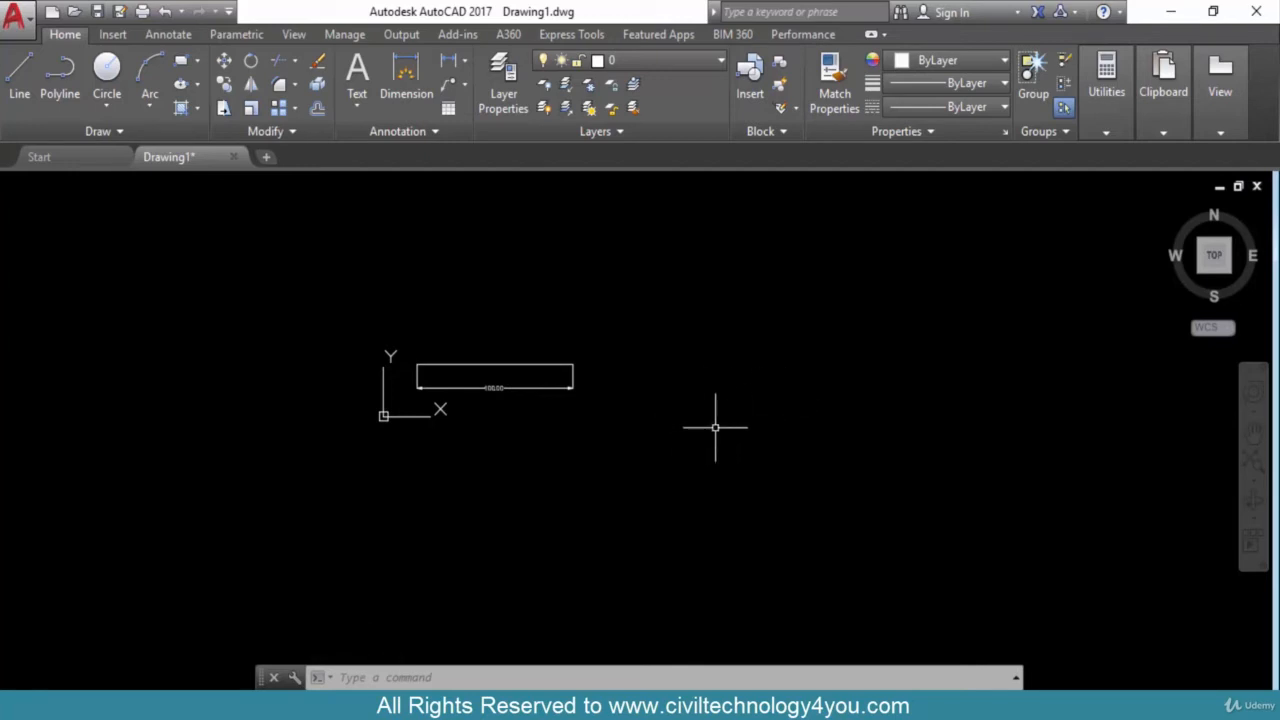
type("L")
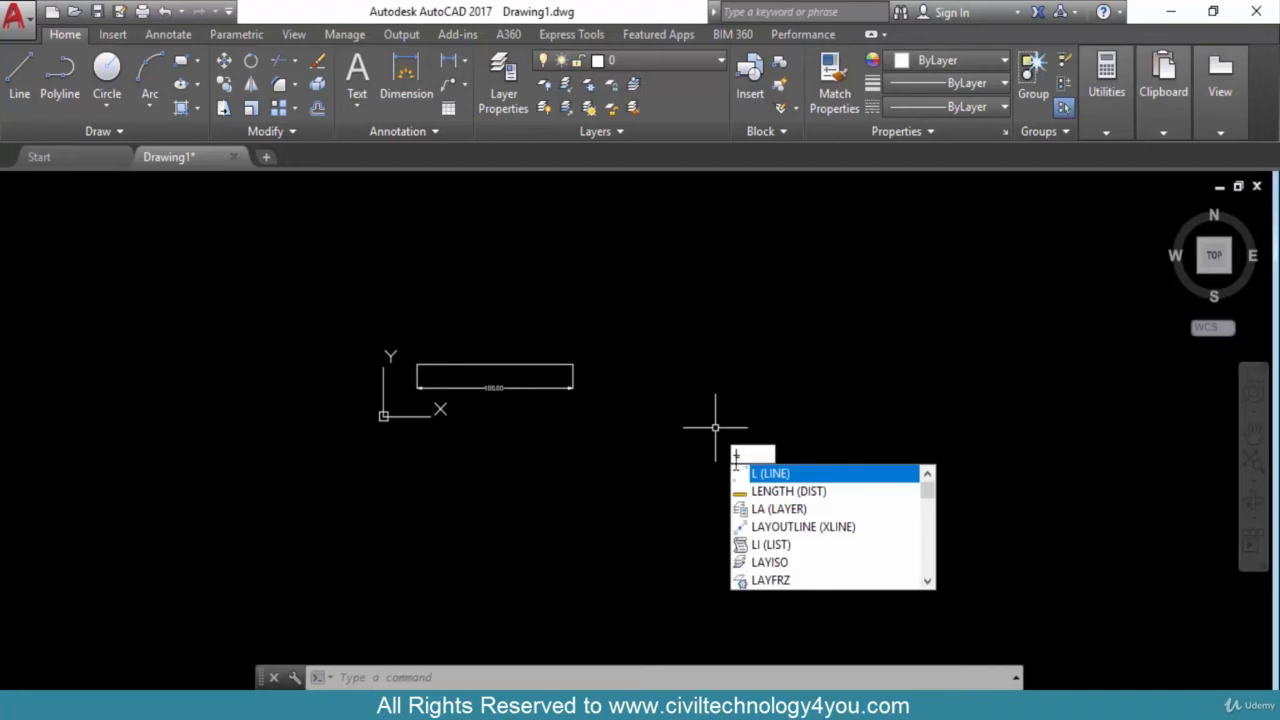
key("Return")
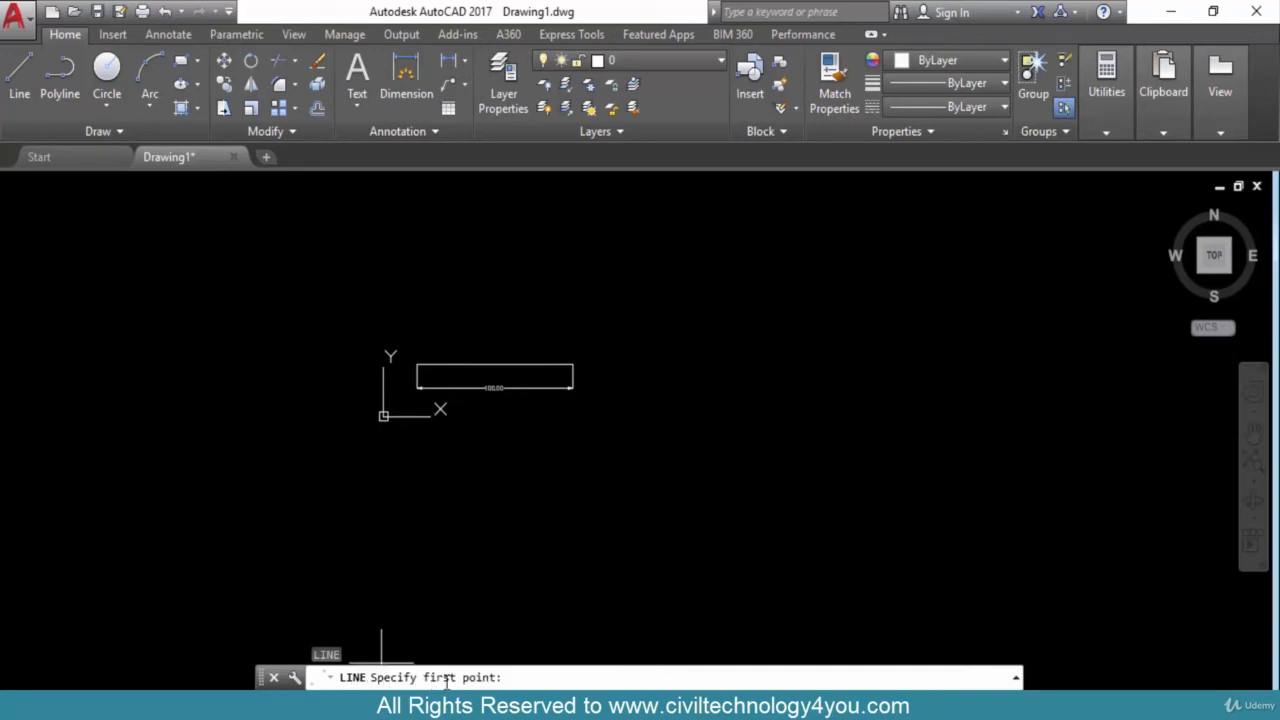
left_click(698, 478)
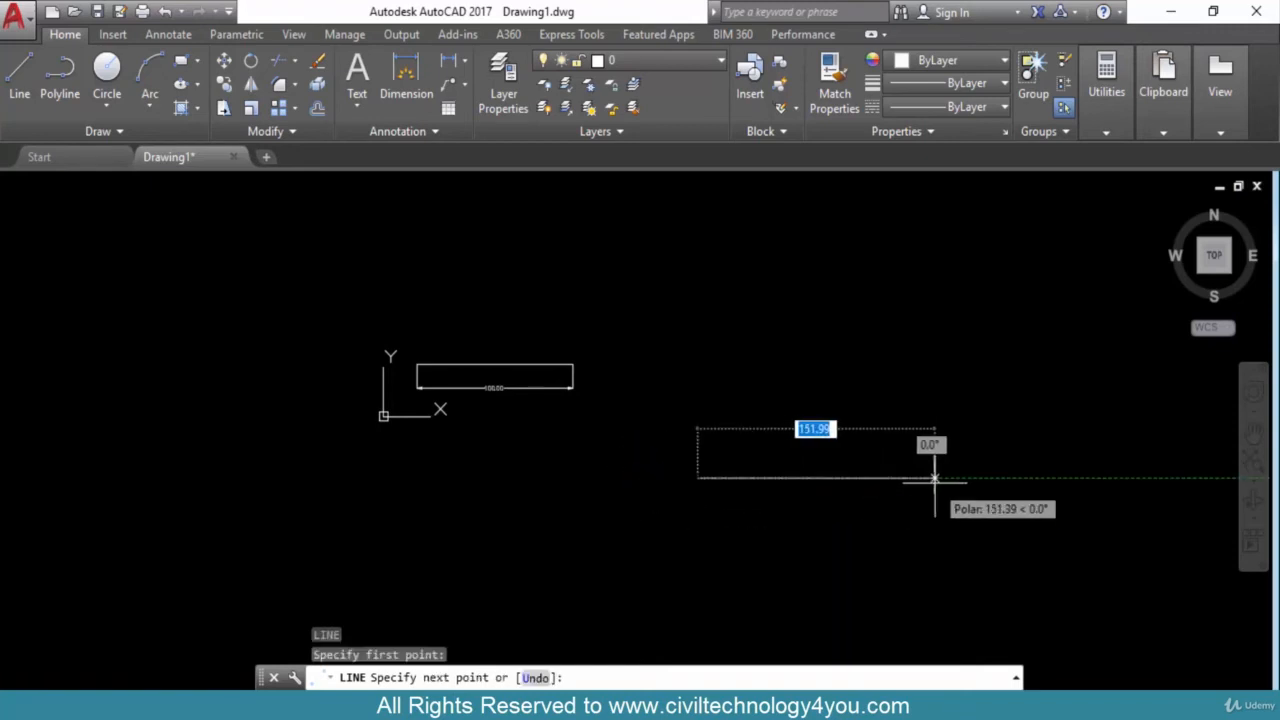
type("30")
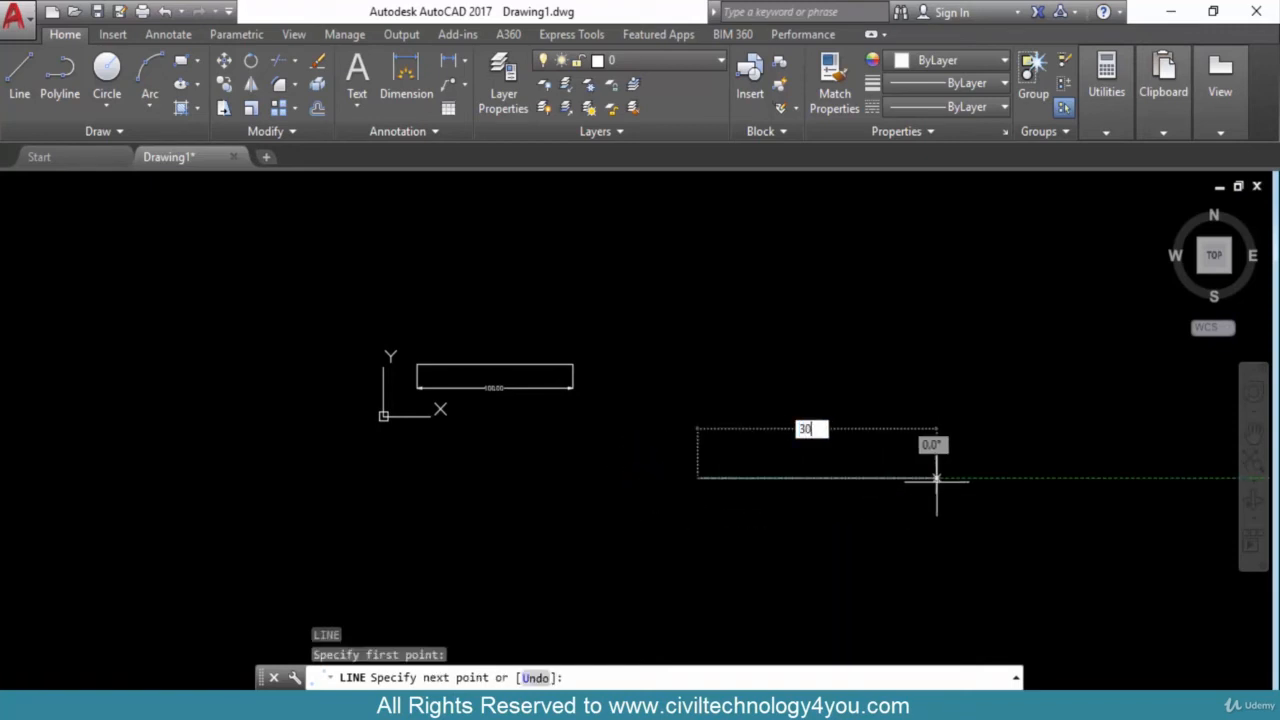
key("Return")
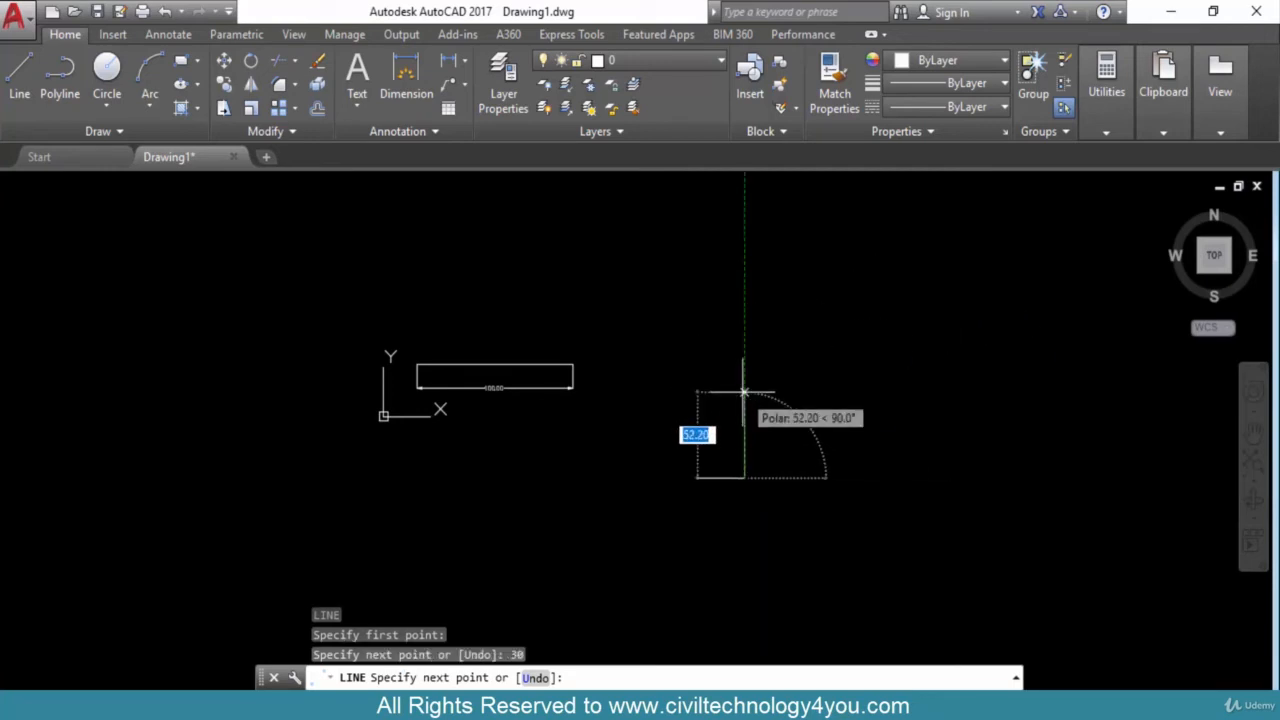
type("20")
key("Return")
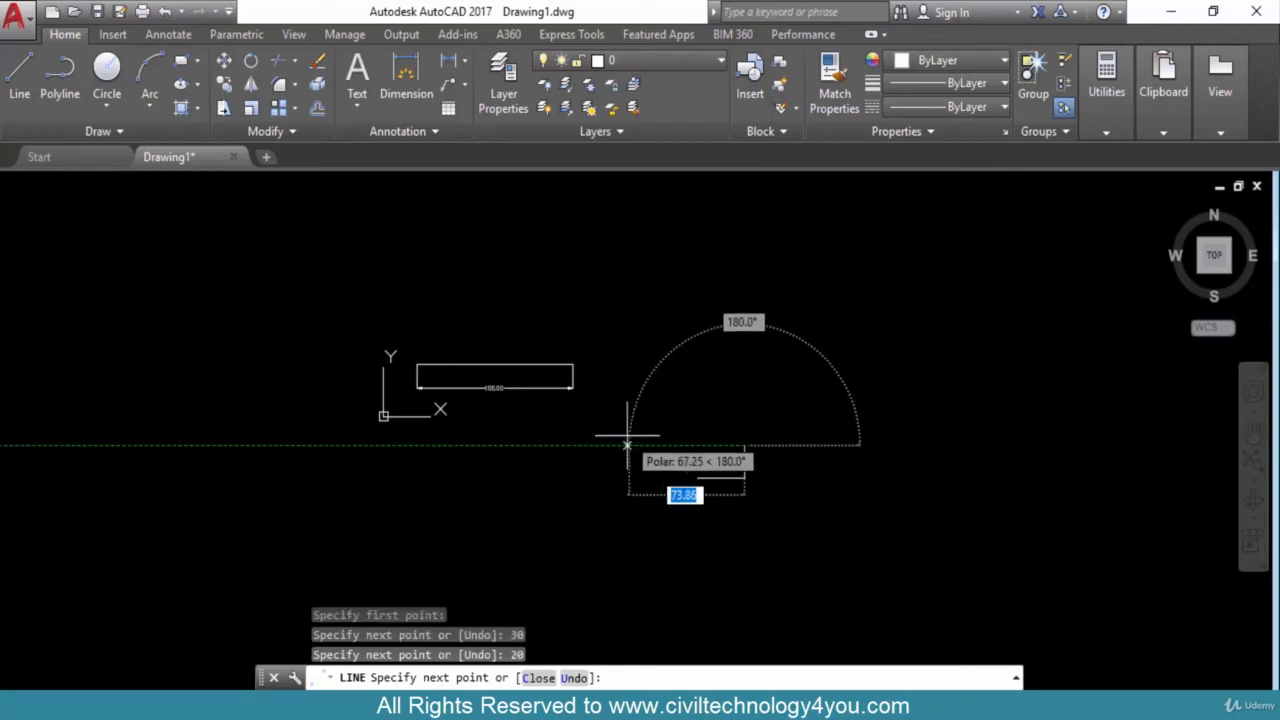
type("30")
key("Return")
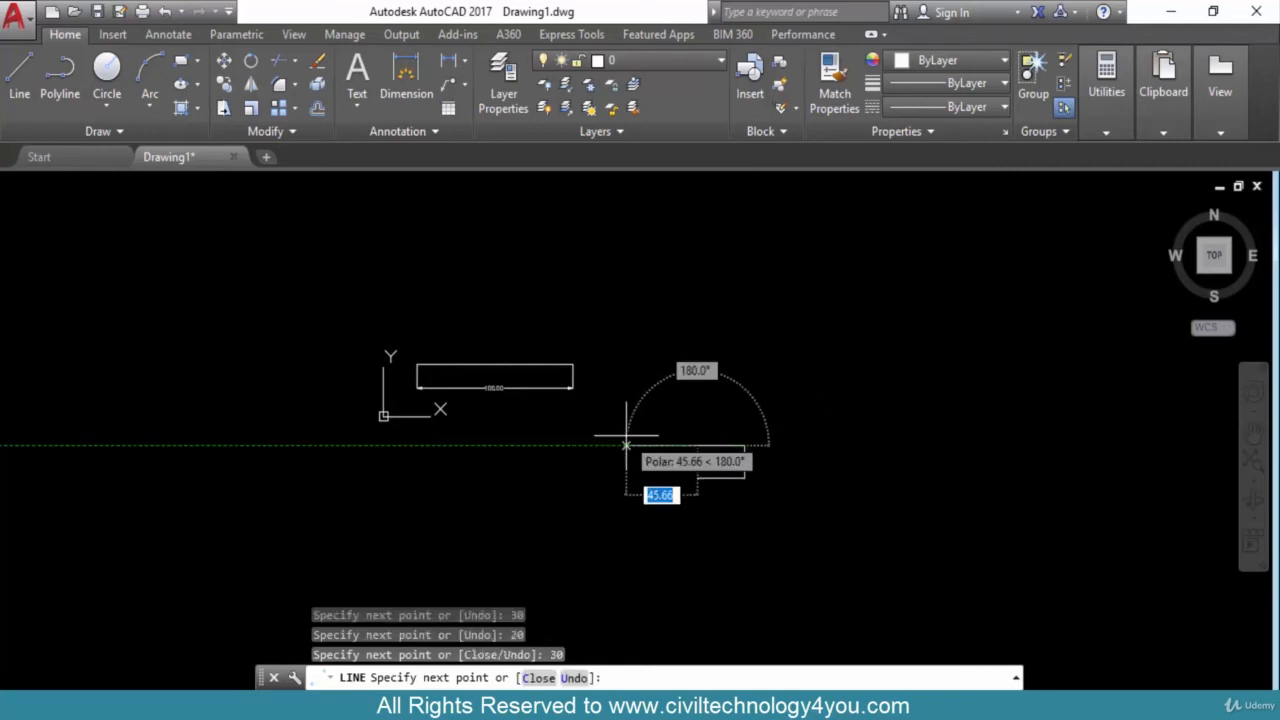
type("20")
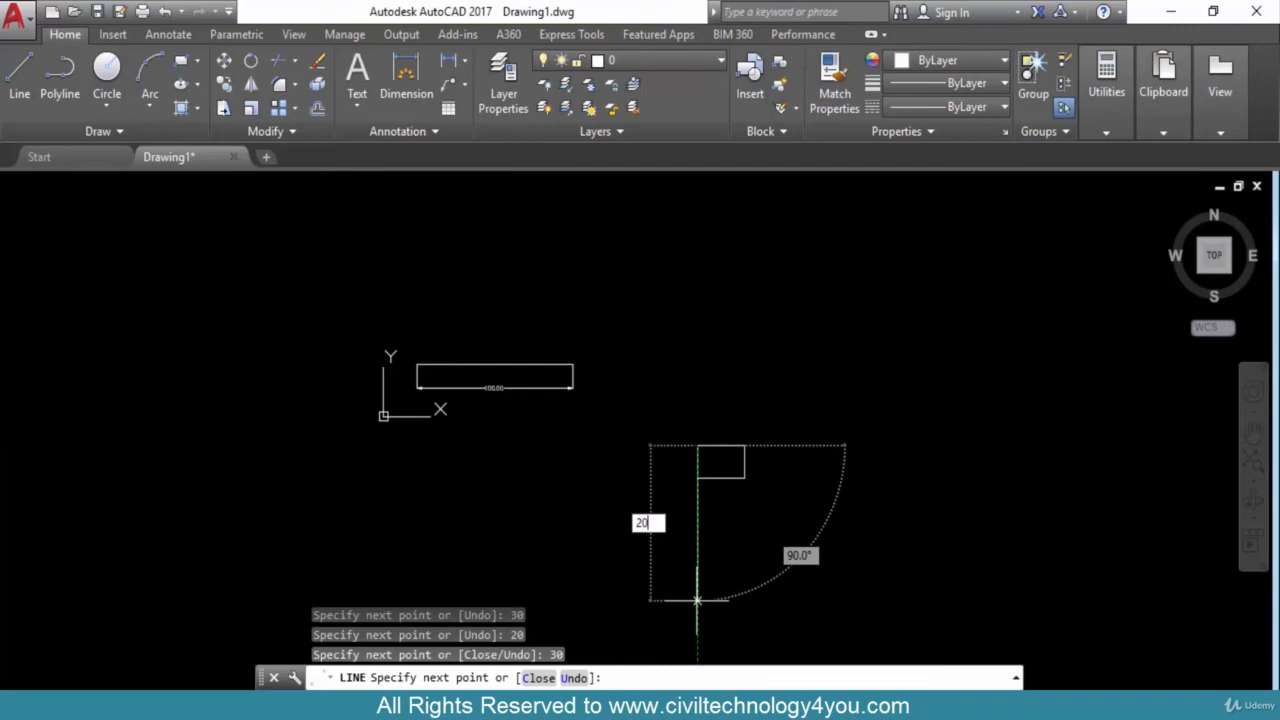
key("Return")
key("Escape")
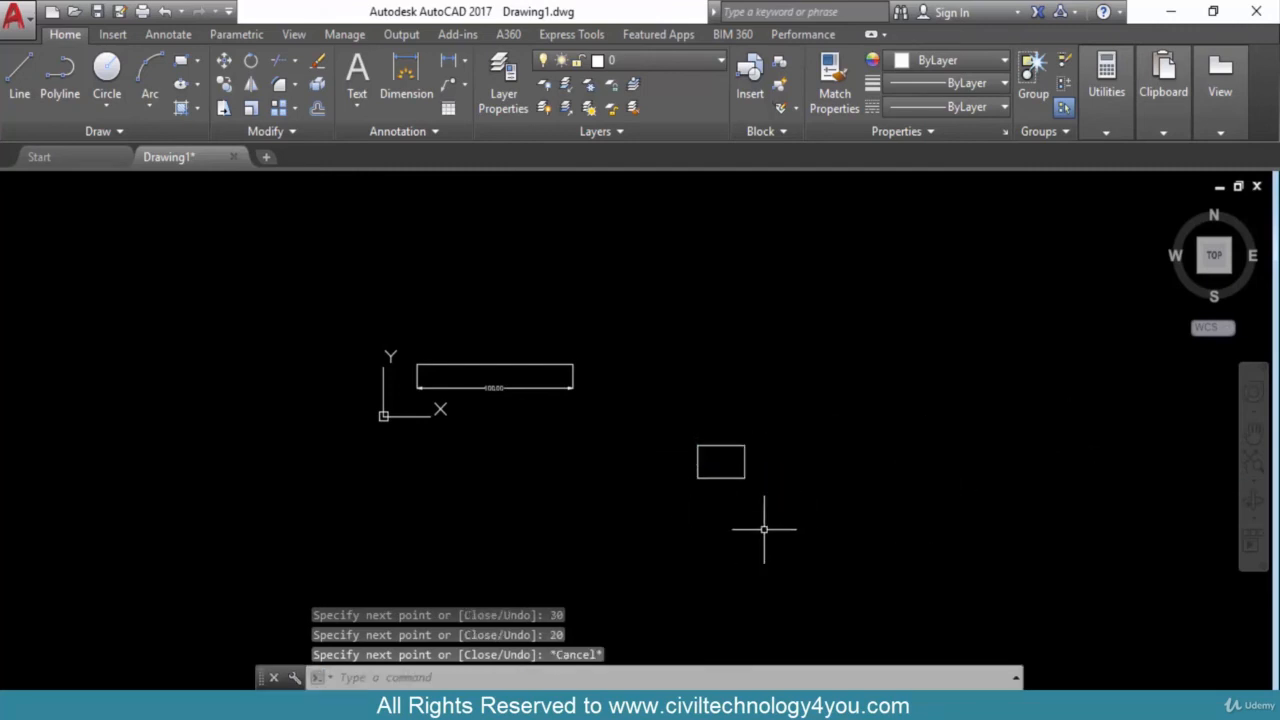
Add aligned dimensions to the small rectangle's bottom and right edges, placed just outside the outline.
type("DIMAL")
key("Return")
scroll(738, 509, "up", 5)
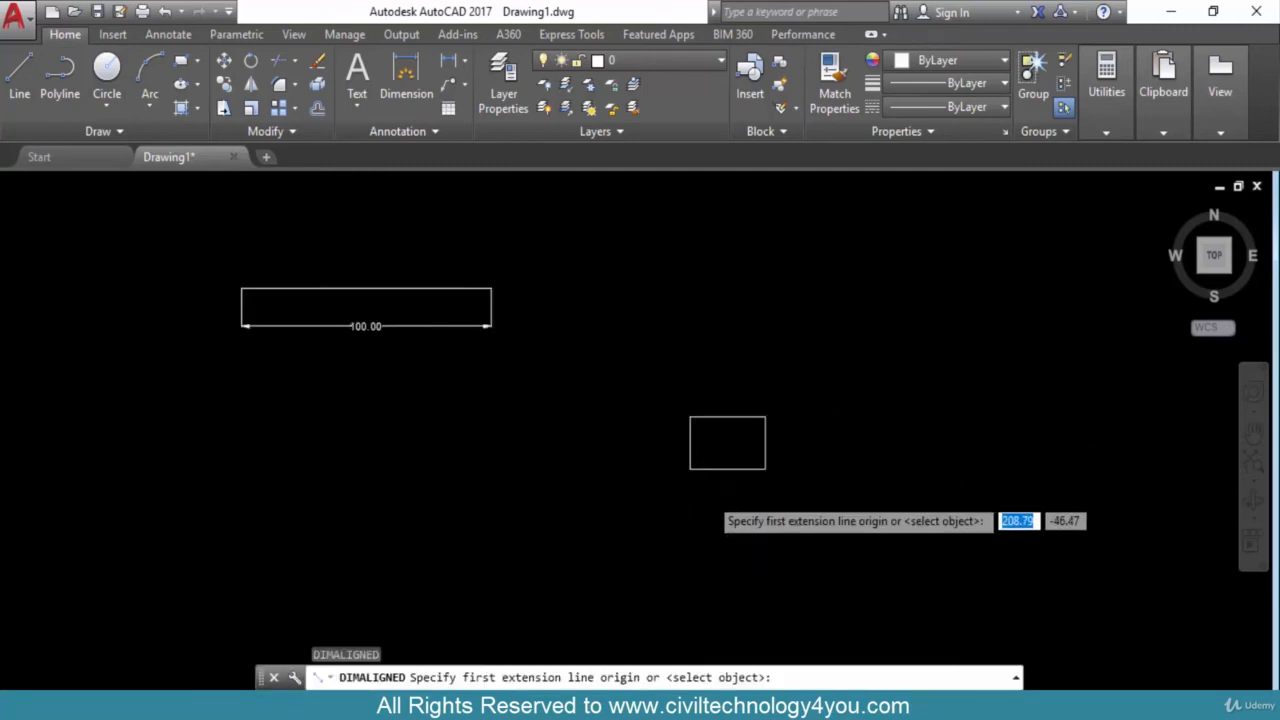
left_click(678, 455)
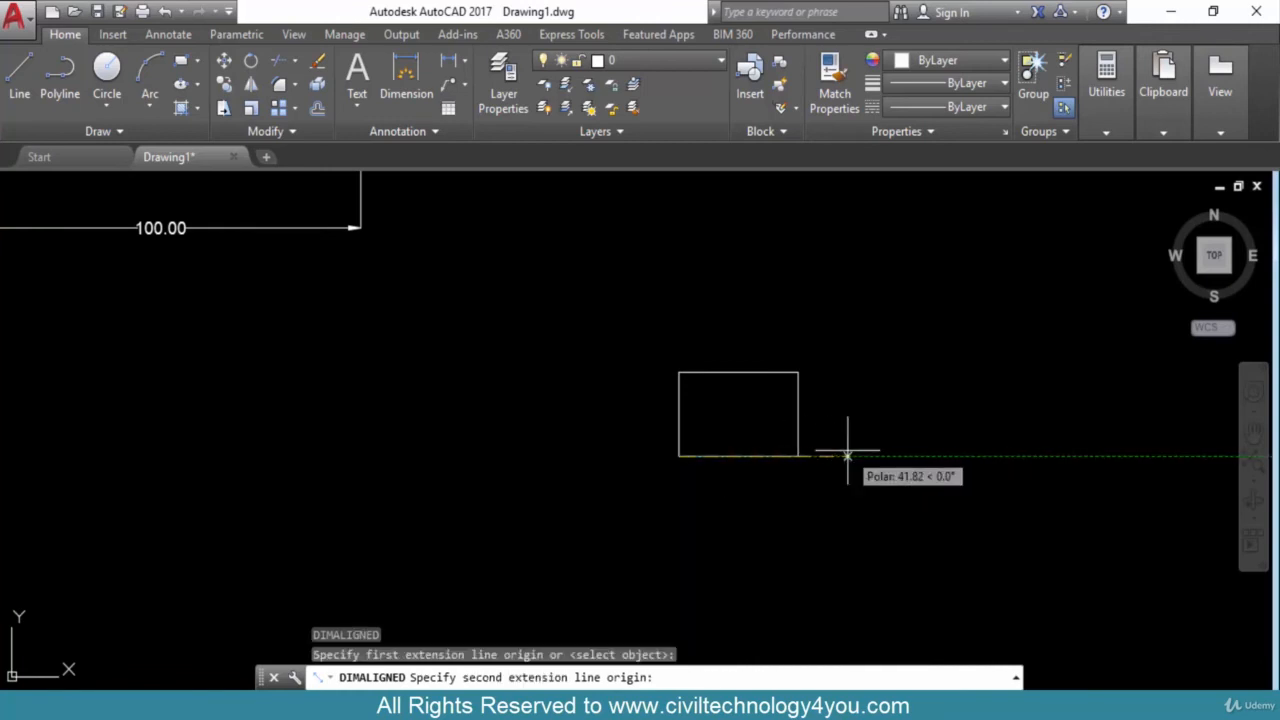
left_click(798, 457)
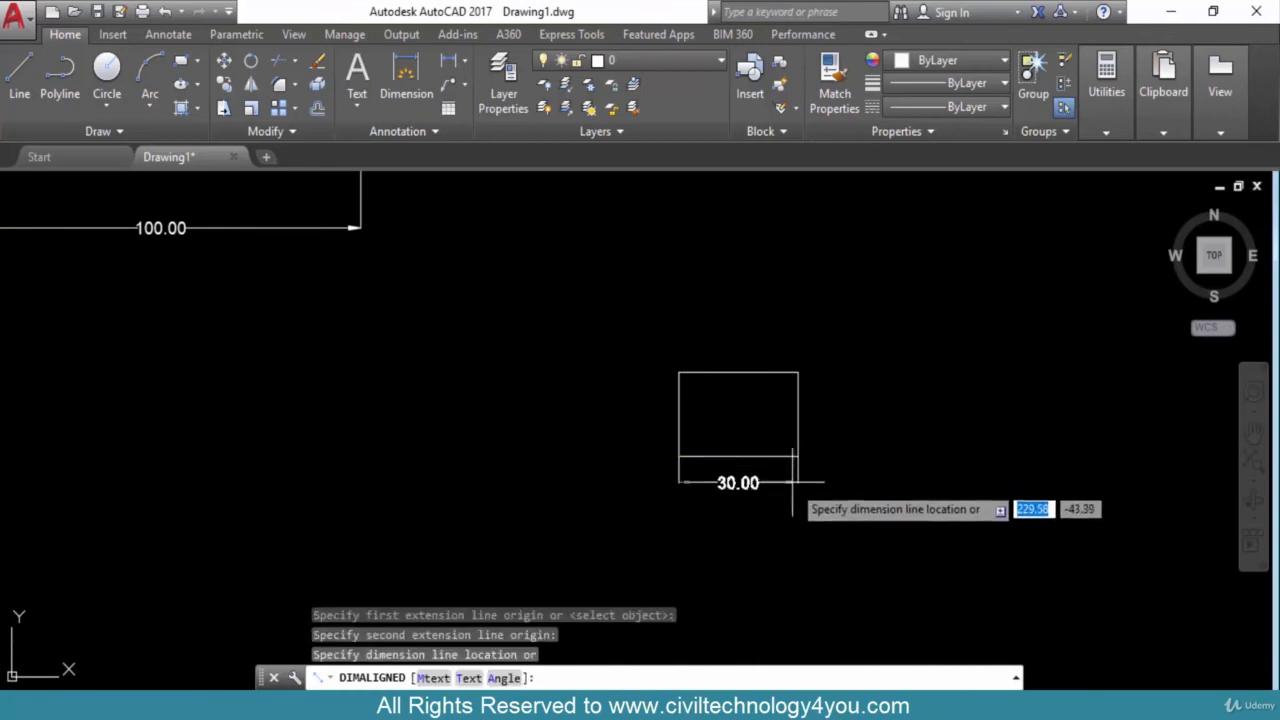
left_click(798, 486)
key("Return")
left_click(798, 457)
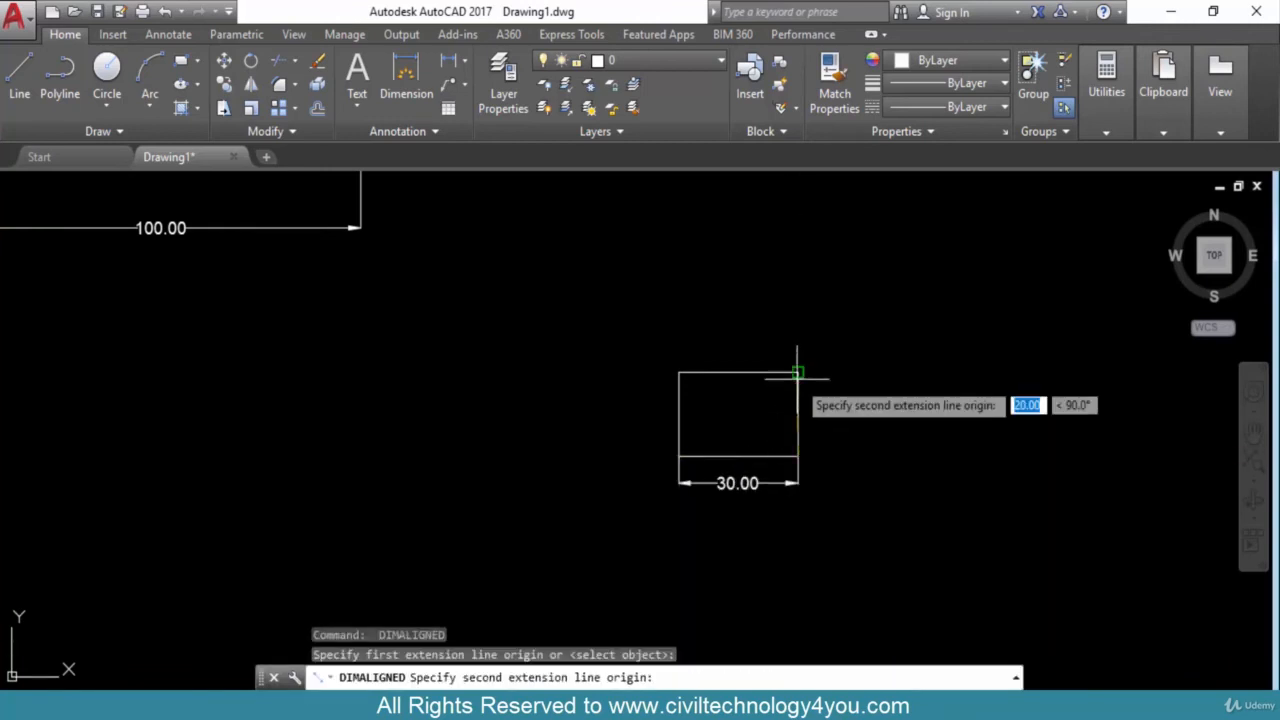
left_click(798, 372)
left_click(831, 415)
Add aligned dimensions to the small rectangle's top and left edges, placed just outside the outline.
key("Return")
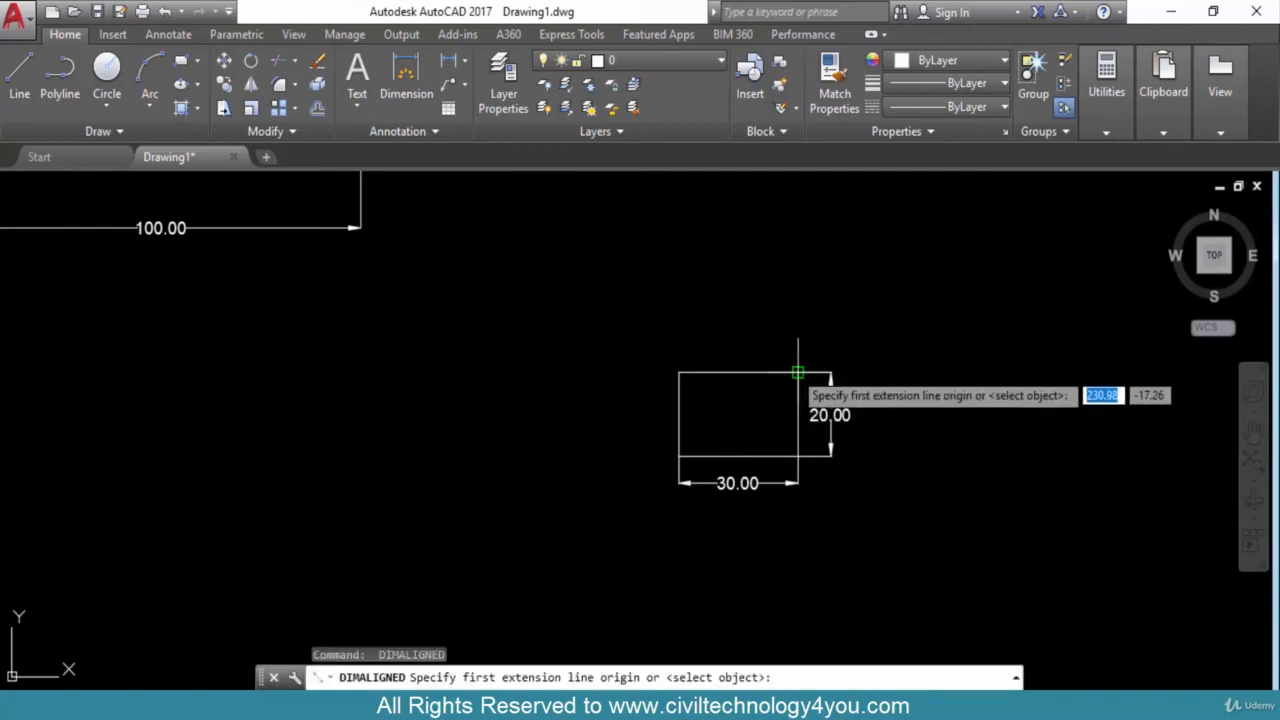
left_click(798, 372)
left_click(678, 372)
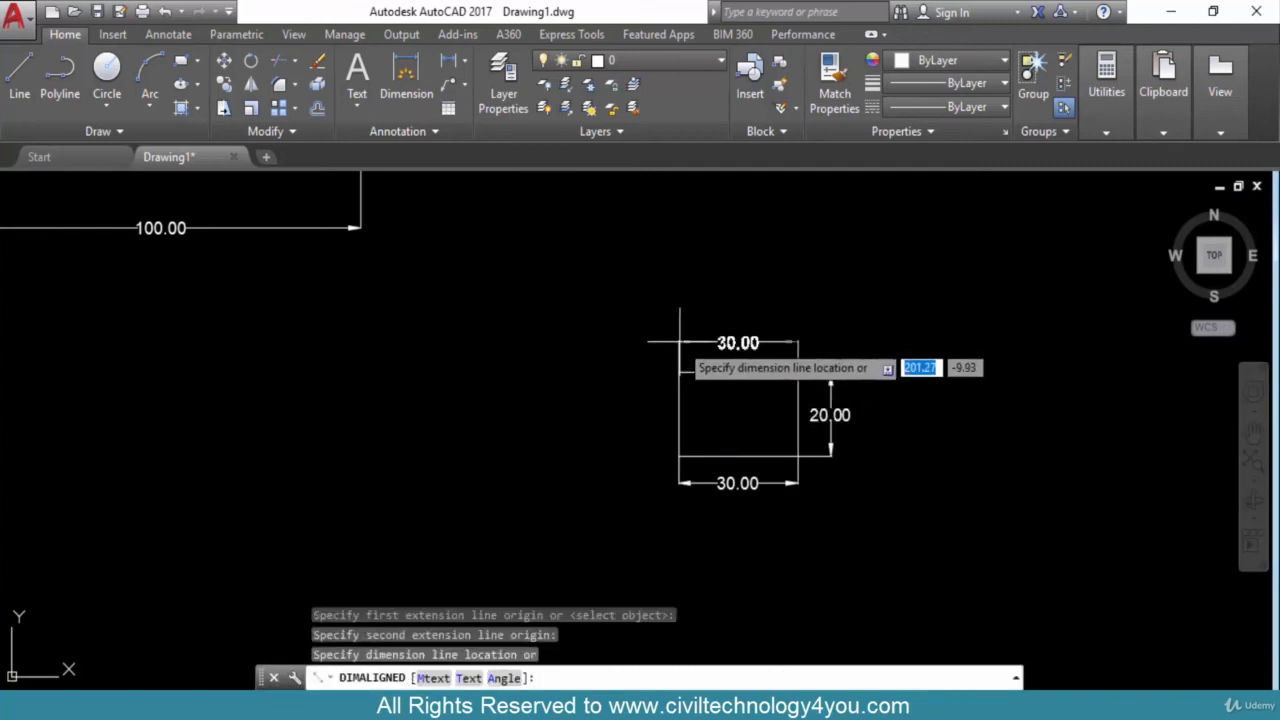
left_click(678, 352)
key("Return")
left_click(678, 372)
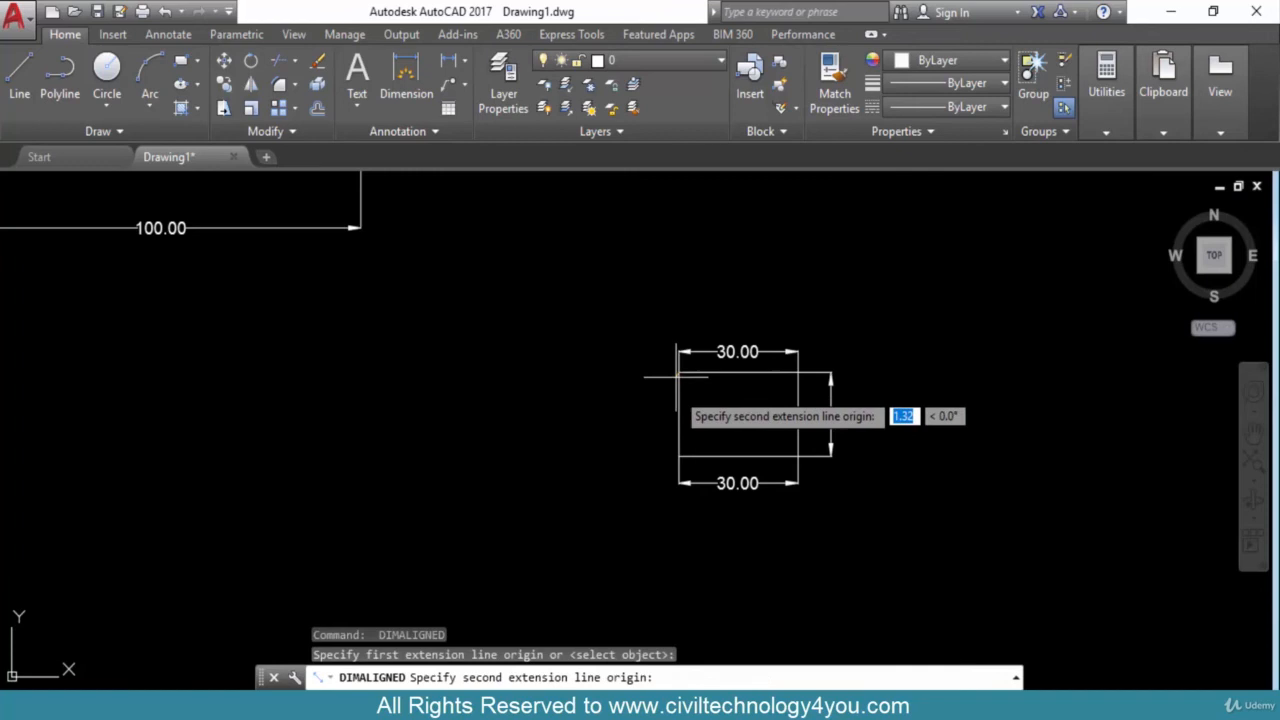
left_click(678, 457)
left_click(650, 449)
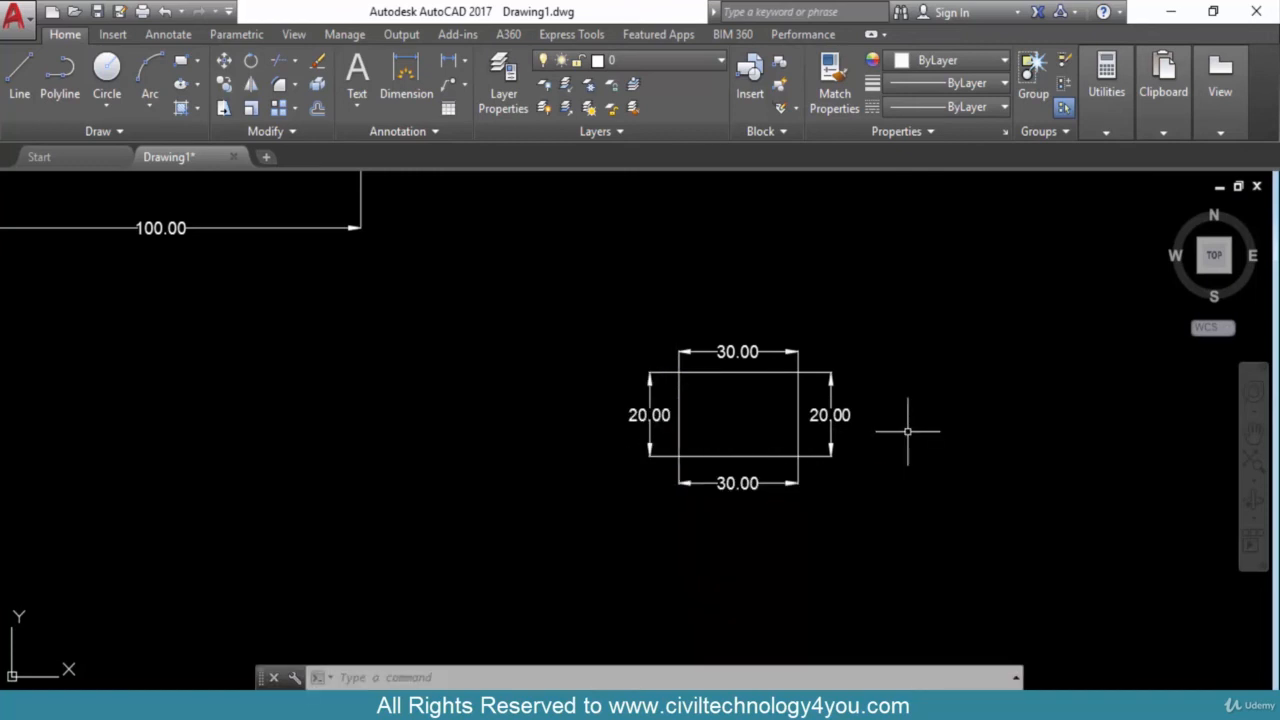
left_click(830, 403)
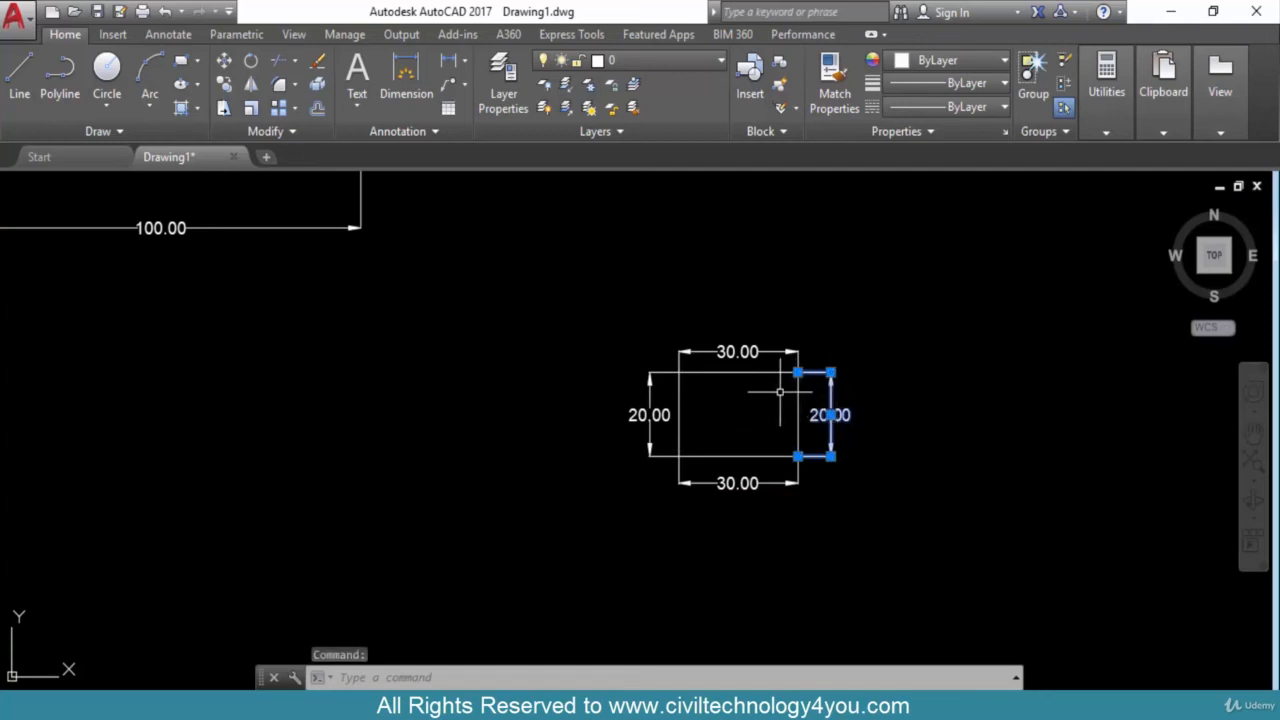
key("Escape")
key("Escape")
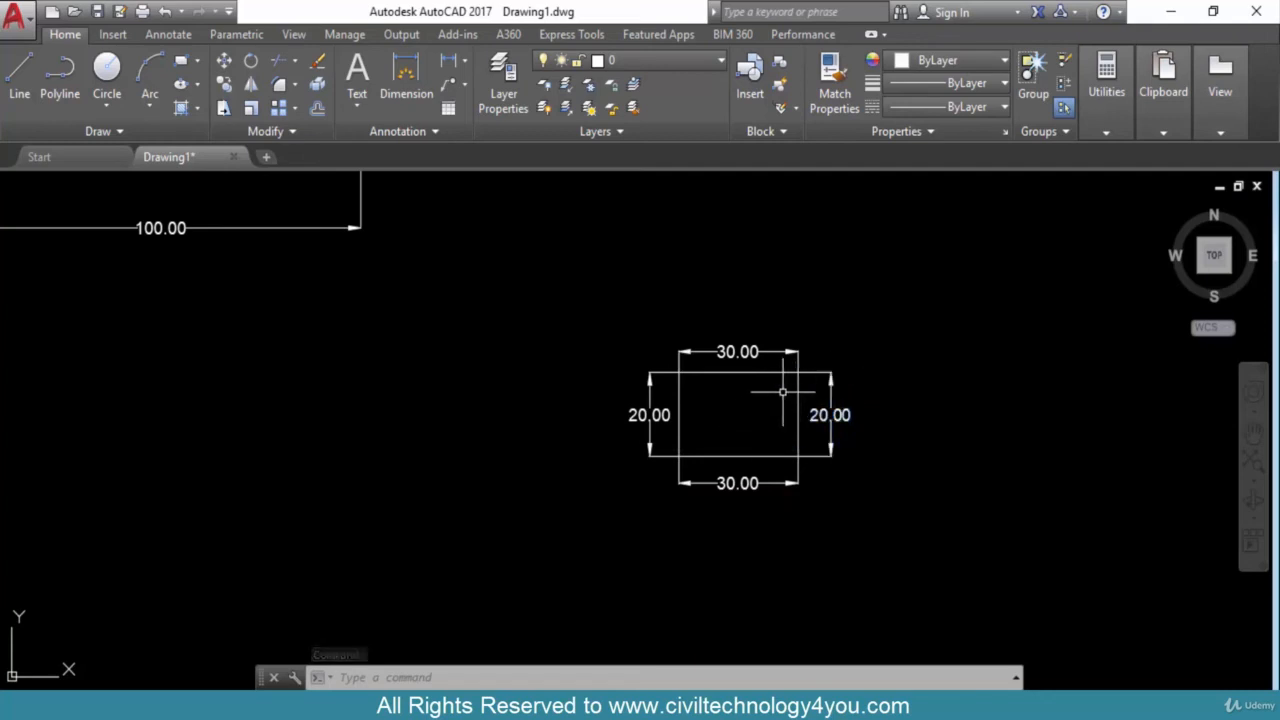
Modify the Standard dimension style to use fixed length extension lines and close the style manager.
type("D")
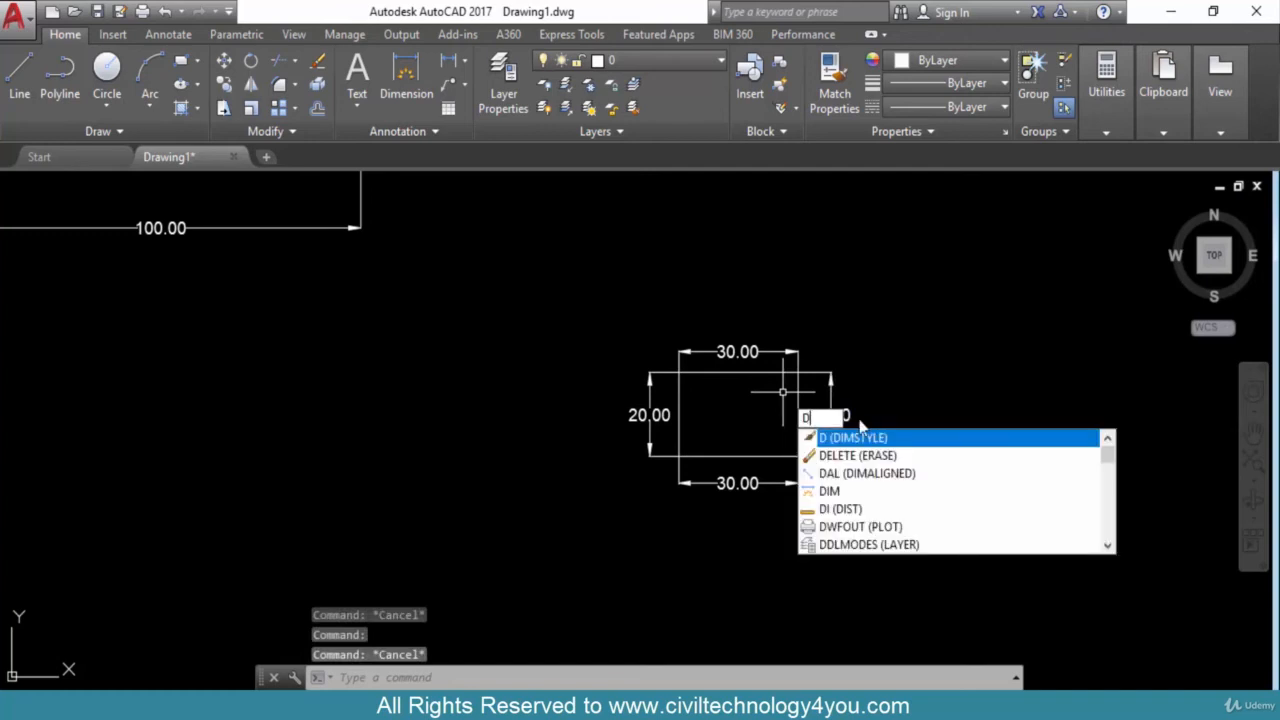
key("Return")
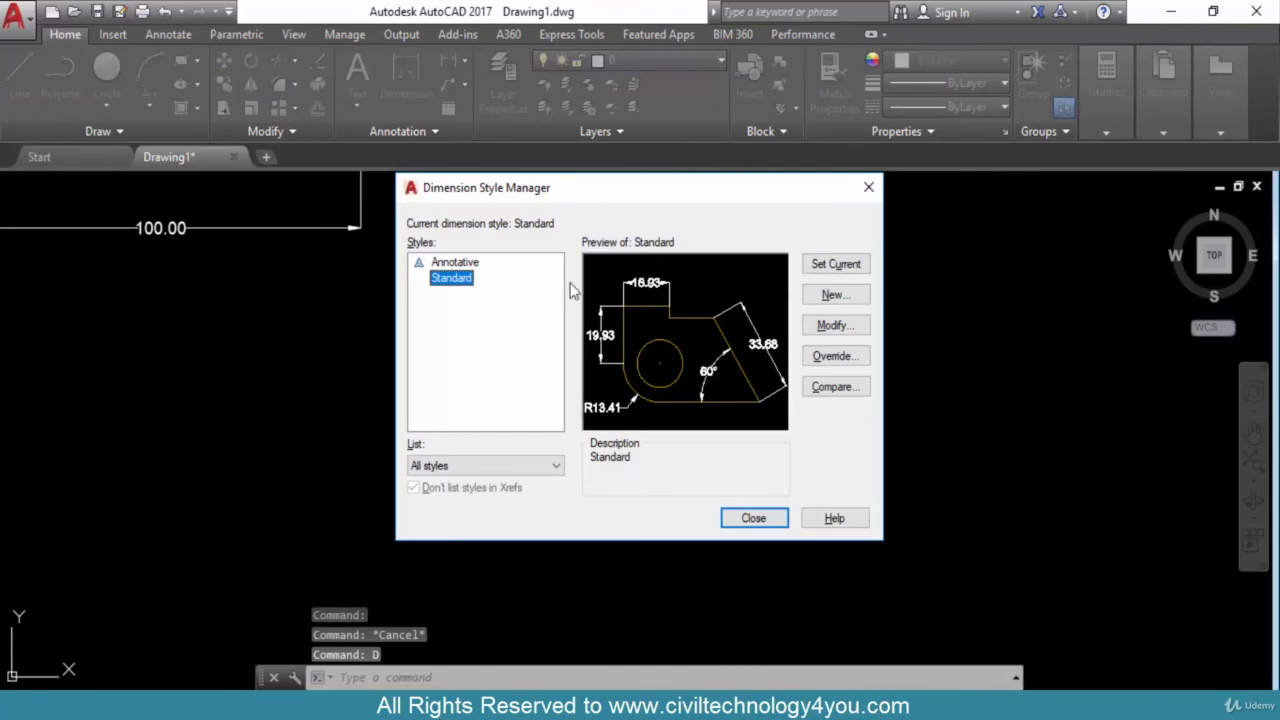
left_click(835, 325)
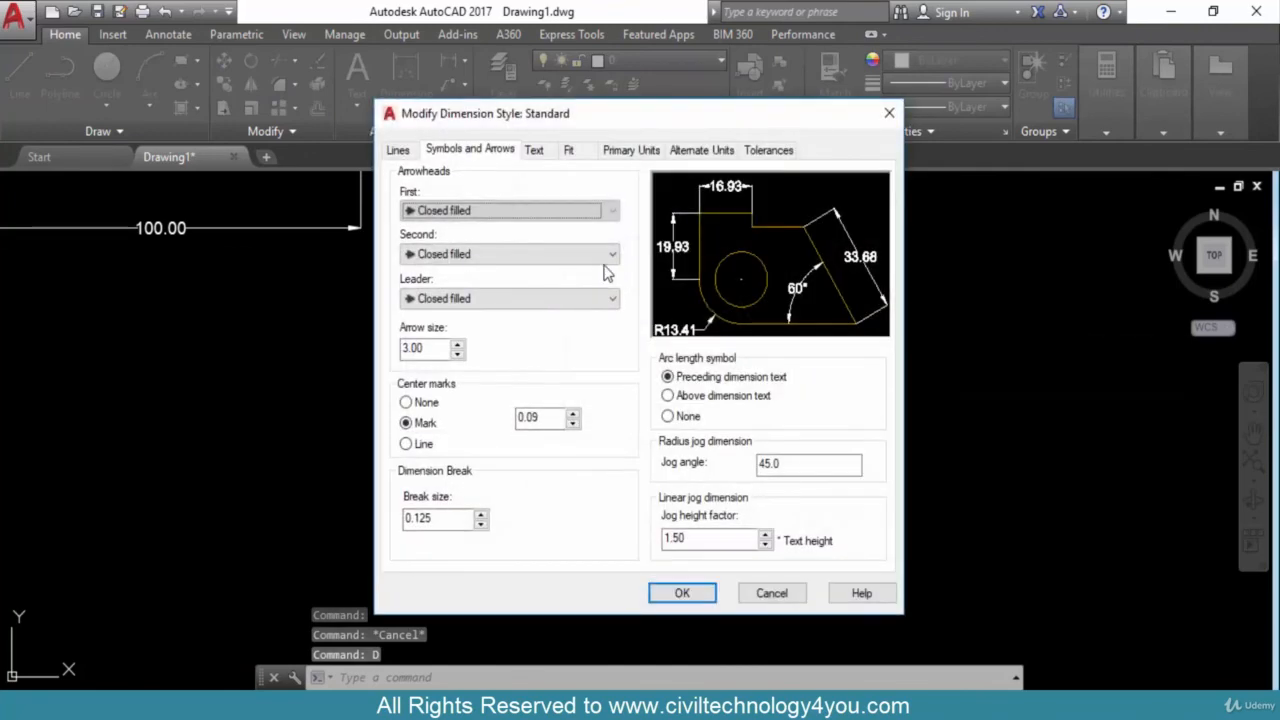
left_click(399, 150)
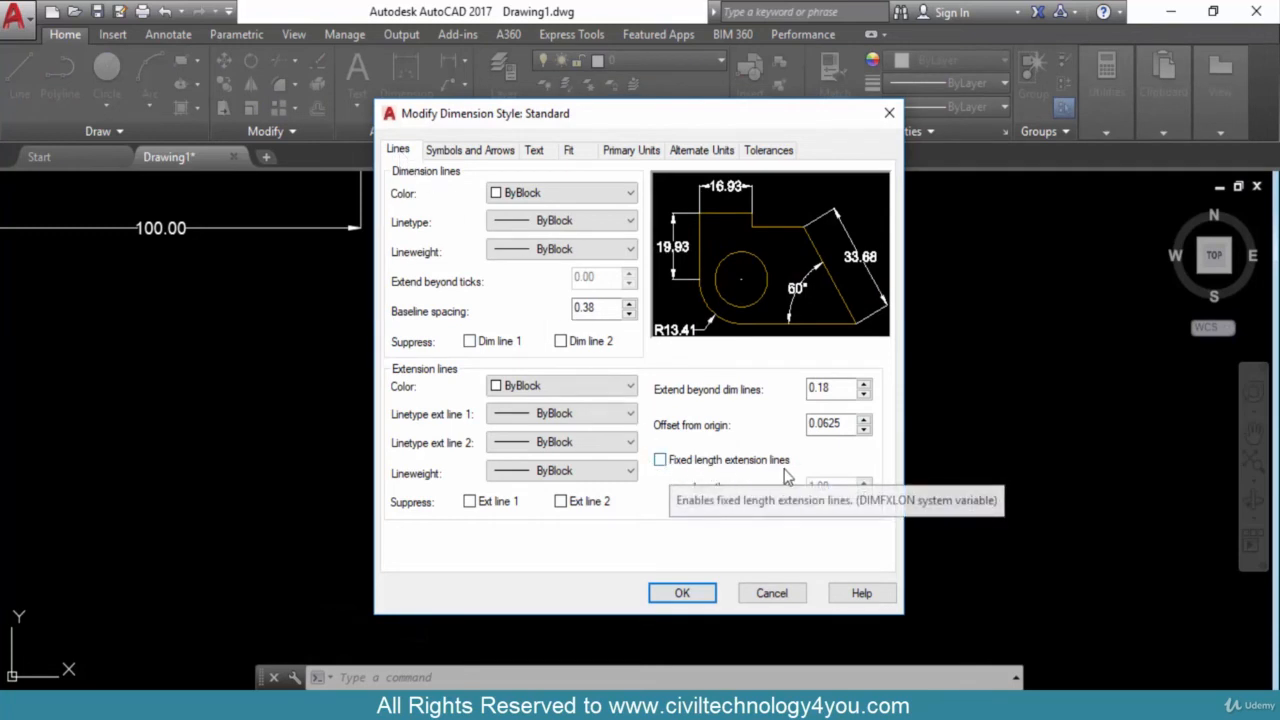
left_click(660, 462)
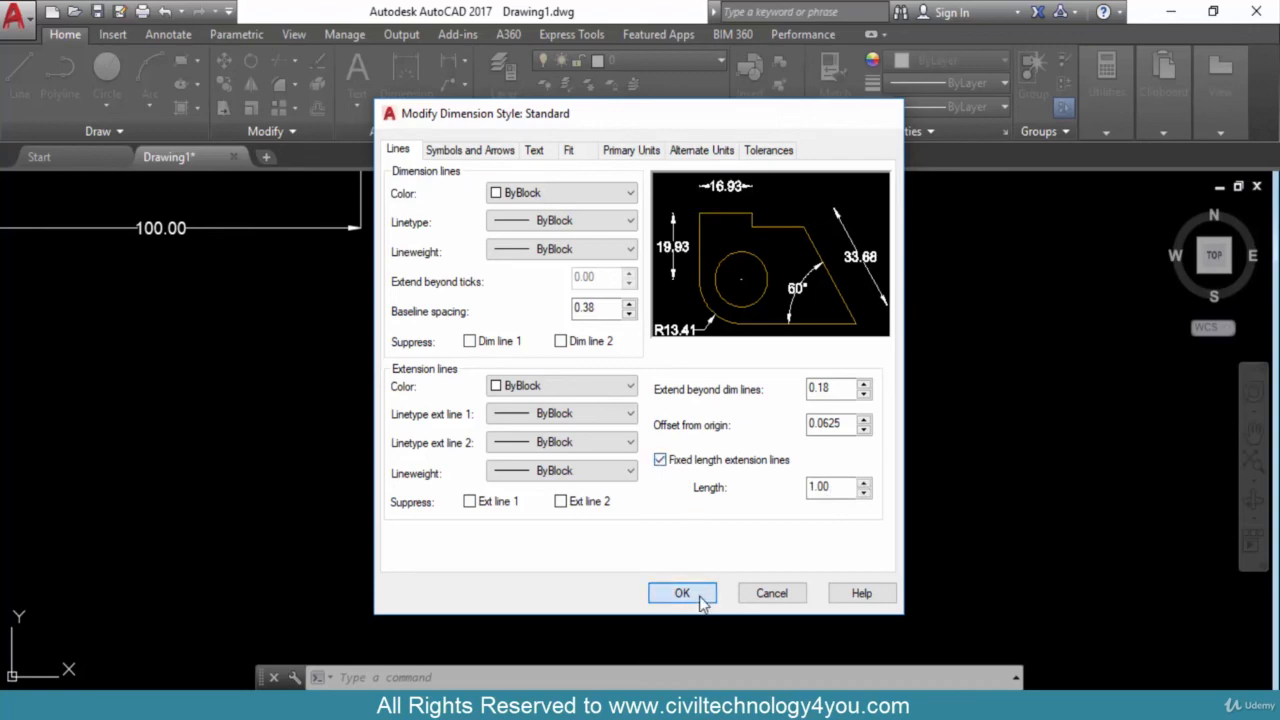
left_click(681, 593)
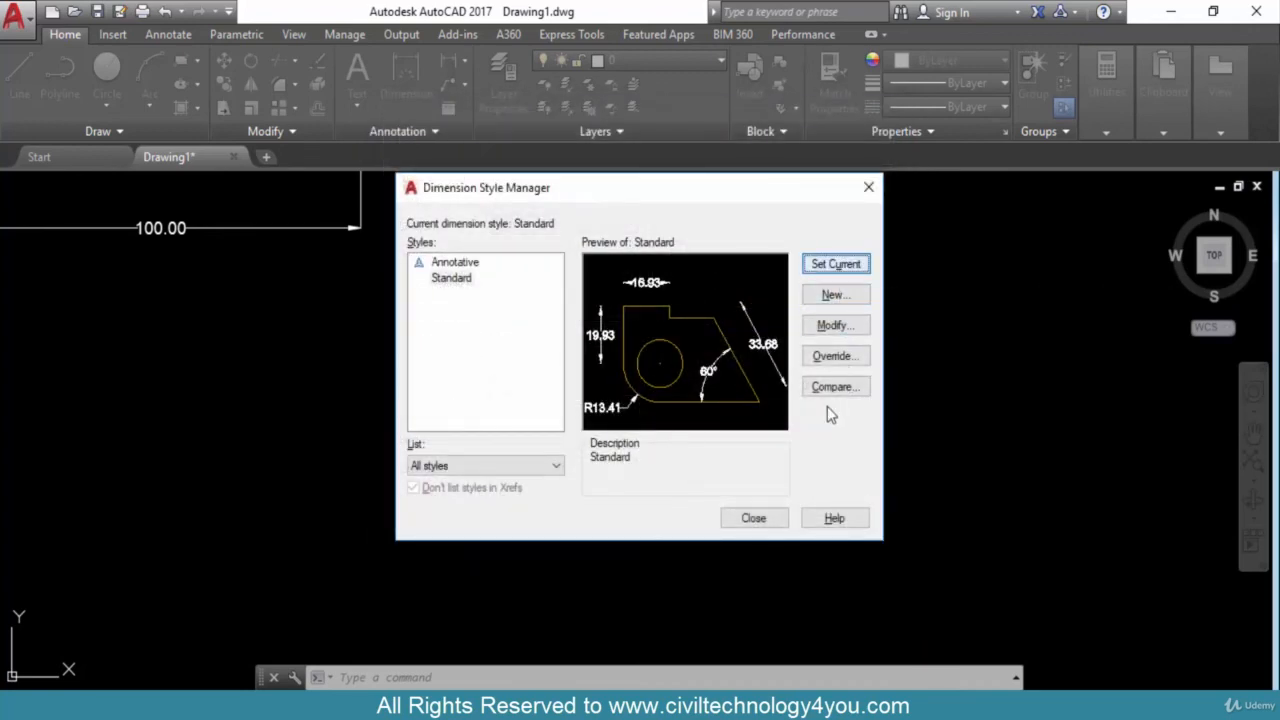
left_click(760, 522)
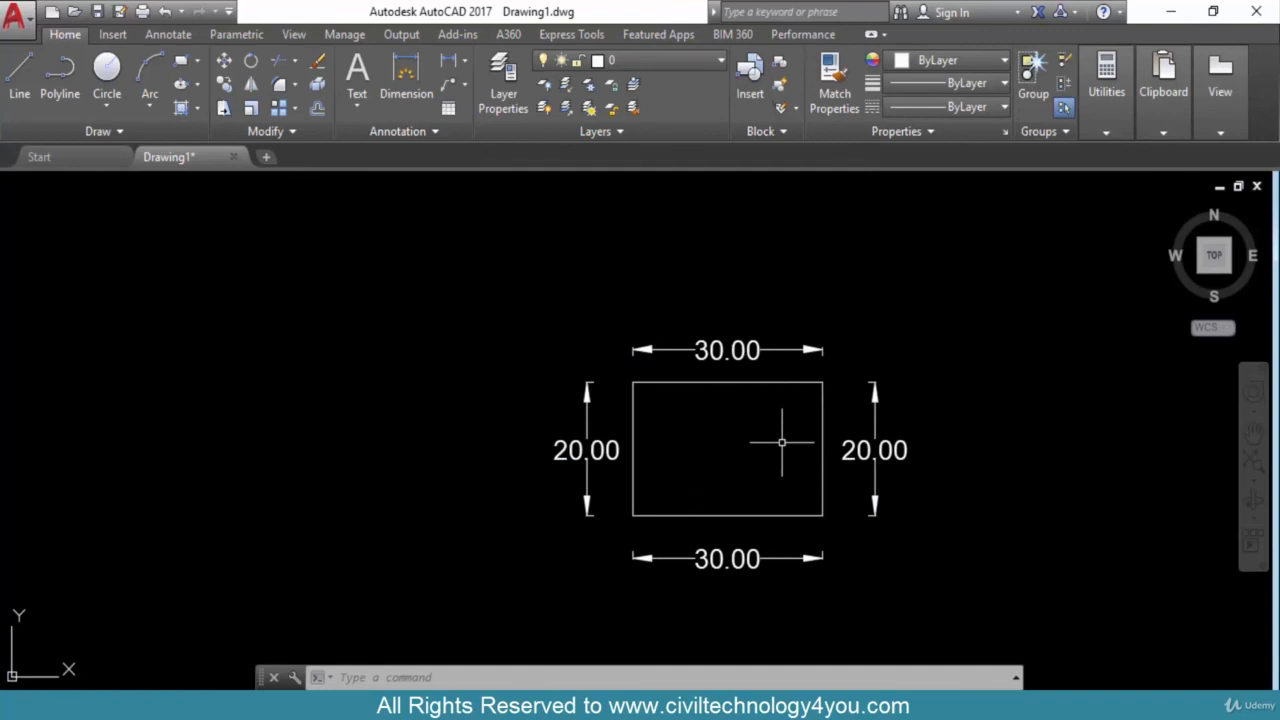